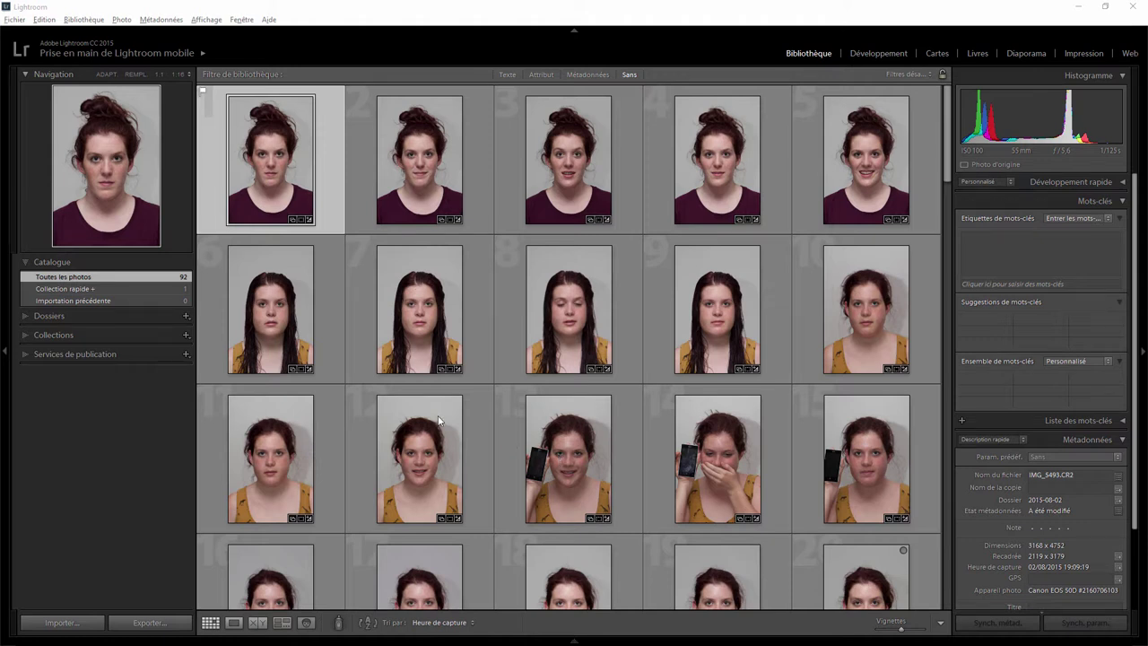
Open the first portrait in Loupe view and step through the next five photos
double_click(328, 187)
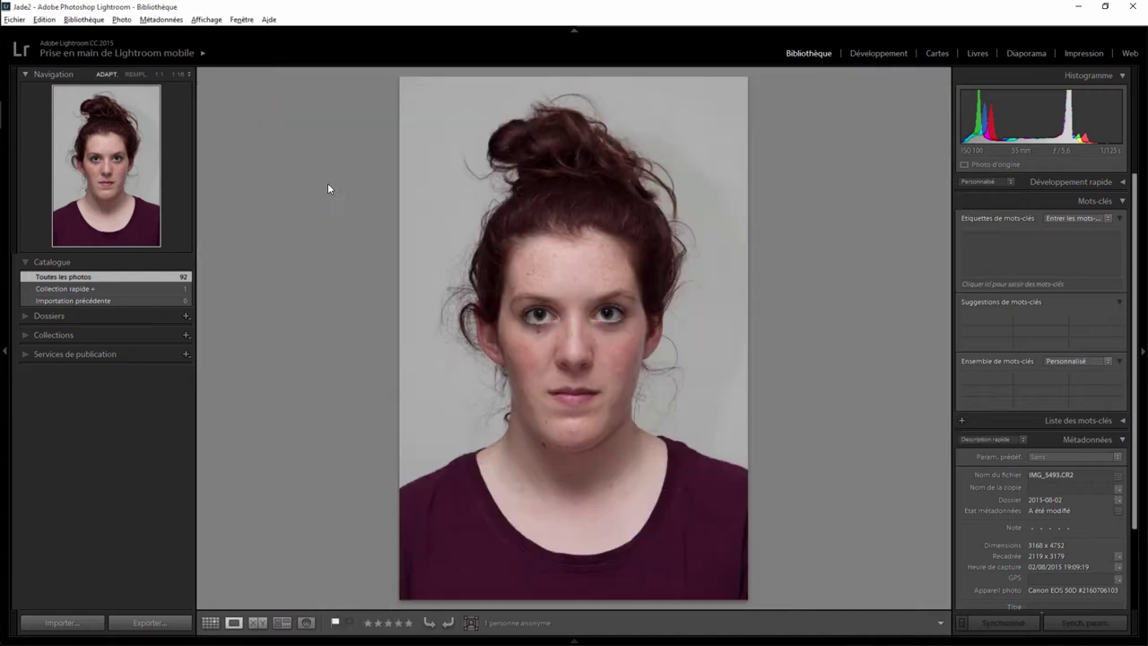
key(Right)
key(Right)
key(Right)
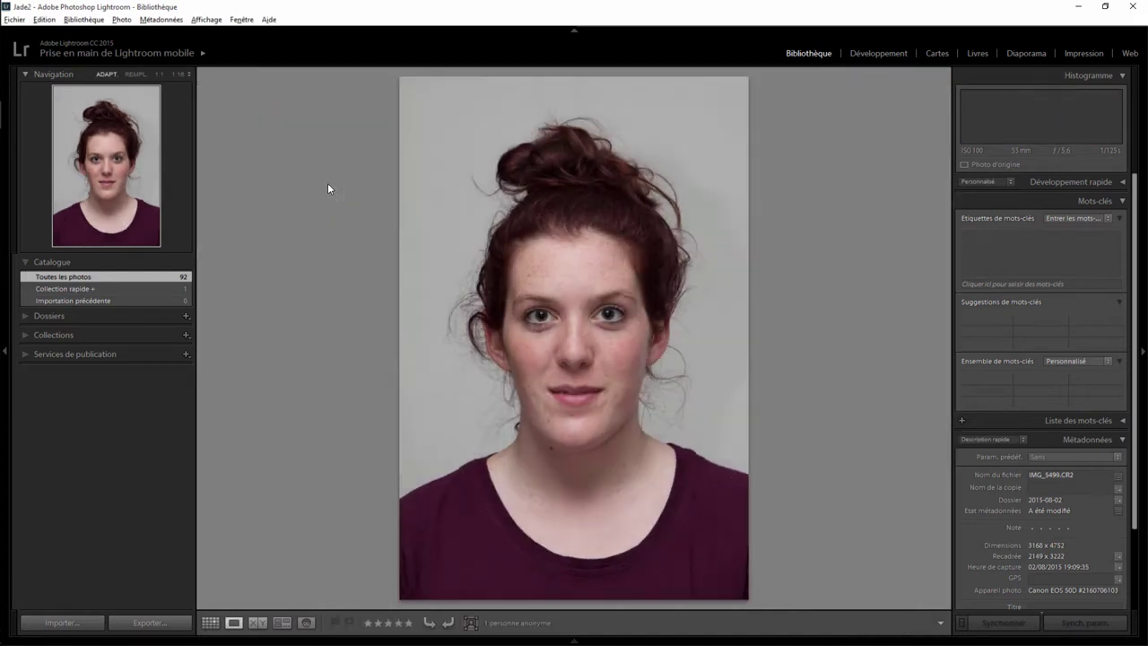
key(Right)
key(Right)
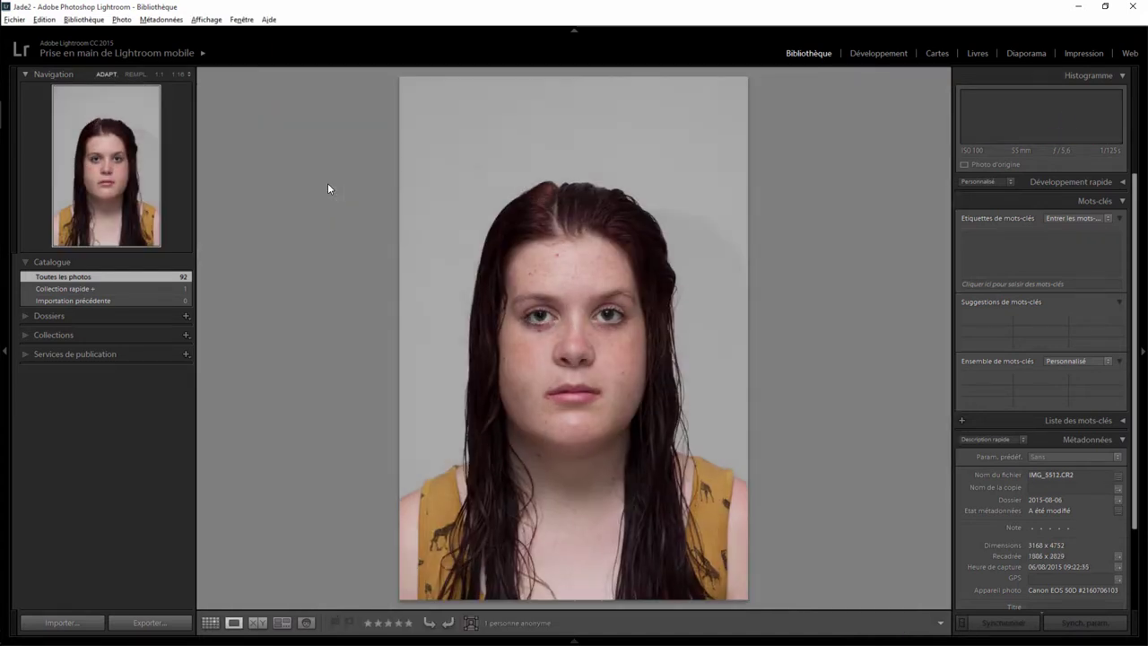
key(Right)
key(Right)
key(Right)
key(Right)
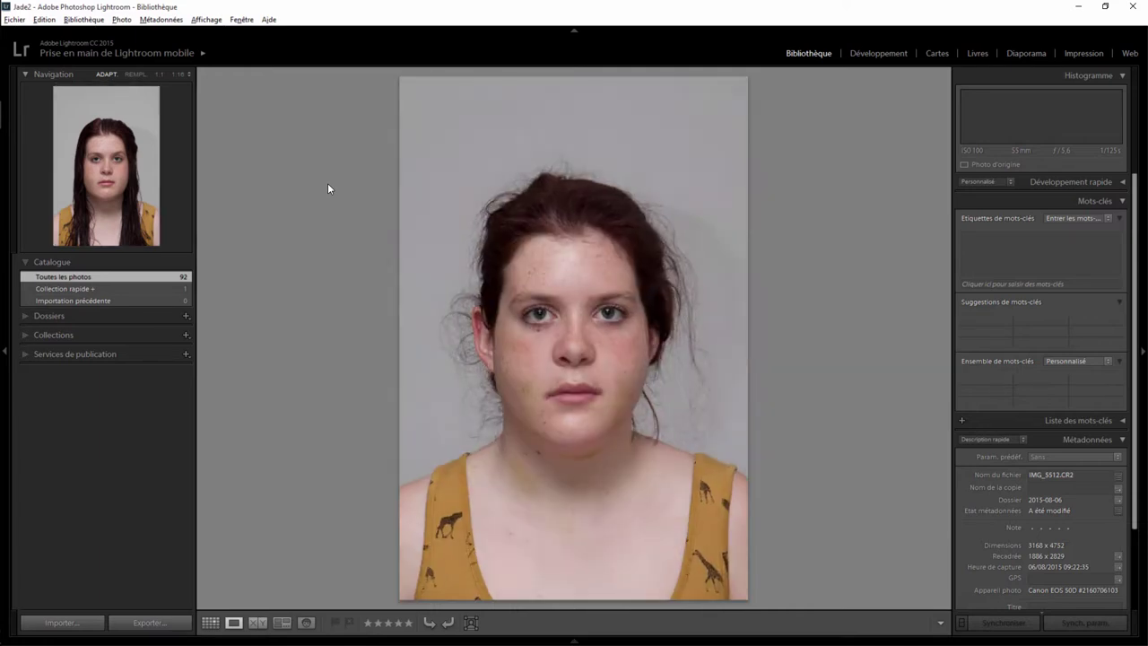
key(Right)
key(Right)
key(Right)
key(Right)
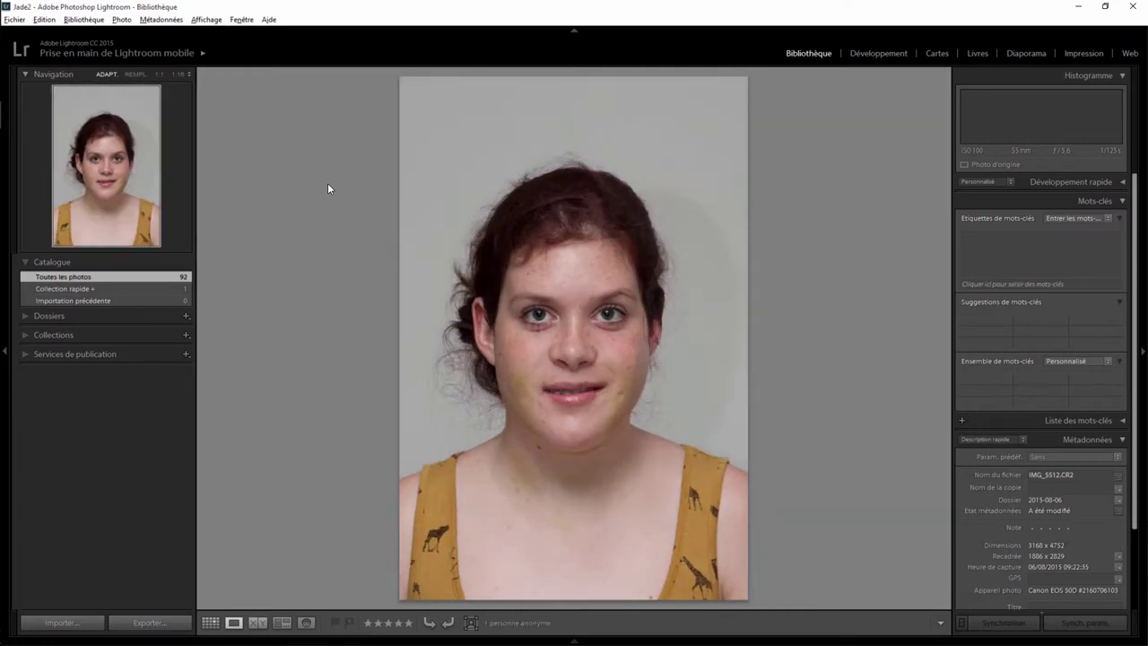
key(Right)
key(Right)
key(Right)
key(Right)
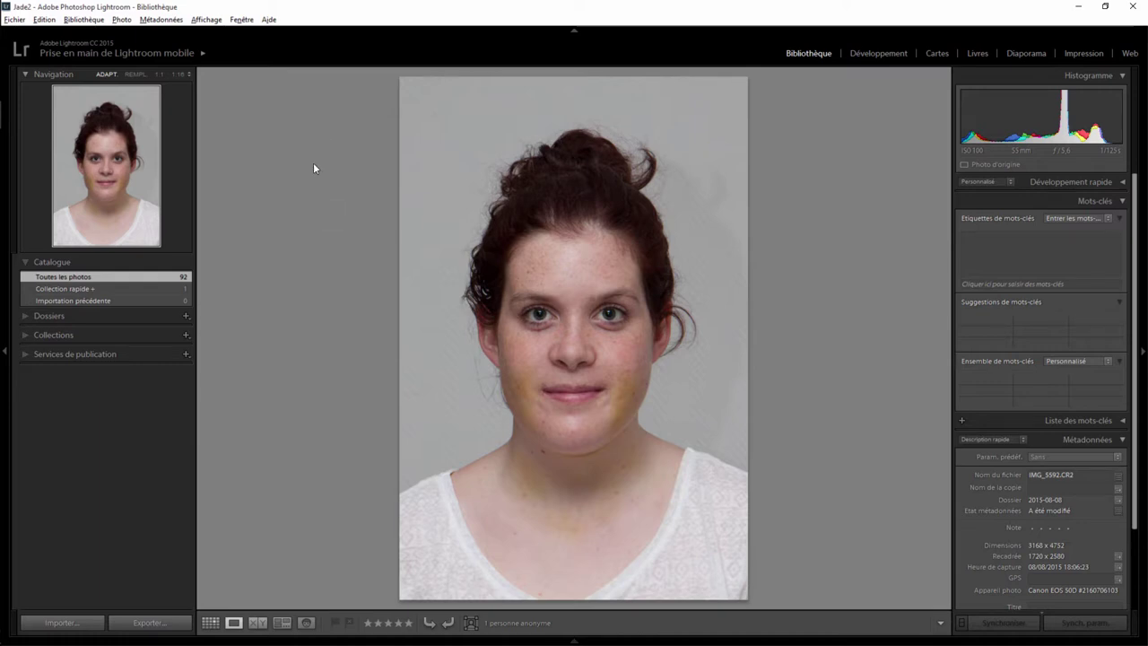
Go back to the Library grid and select all 92 portraits with Ctrl+A
click(211, 622)
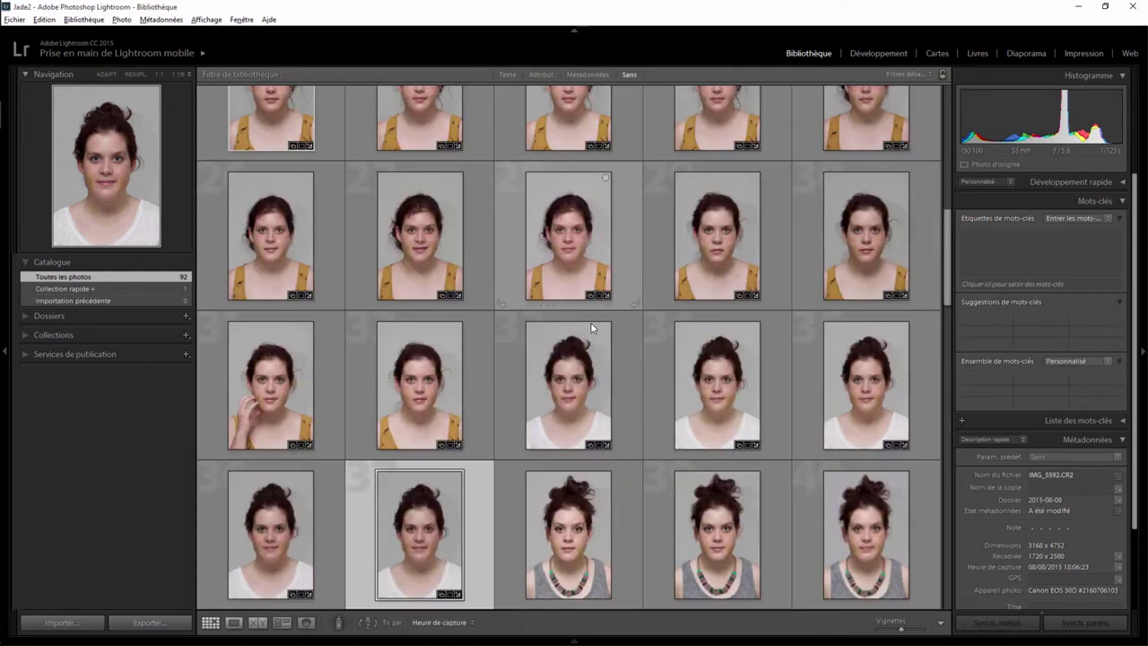
scroll(591, 328, up, 10)
click(332, 179)
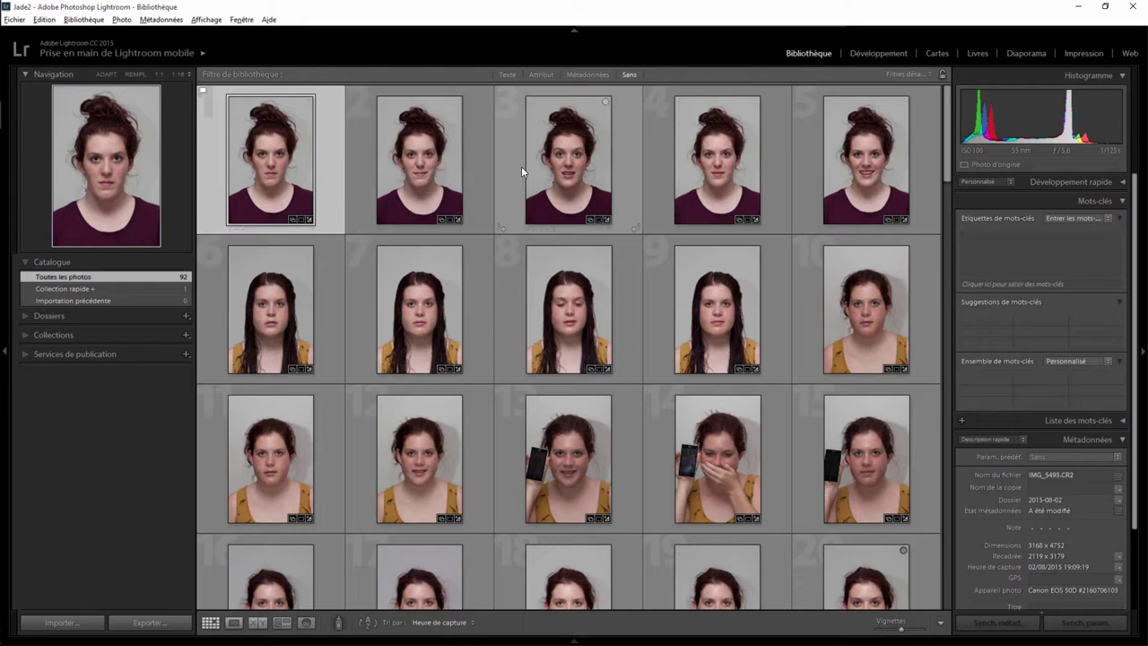
drag(947, 177, 905, 603)
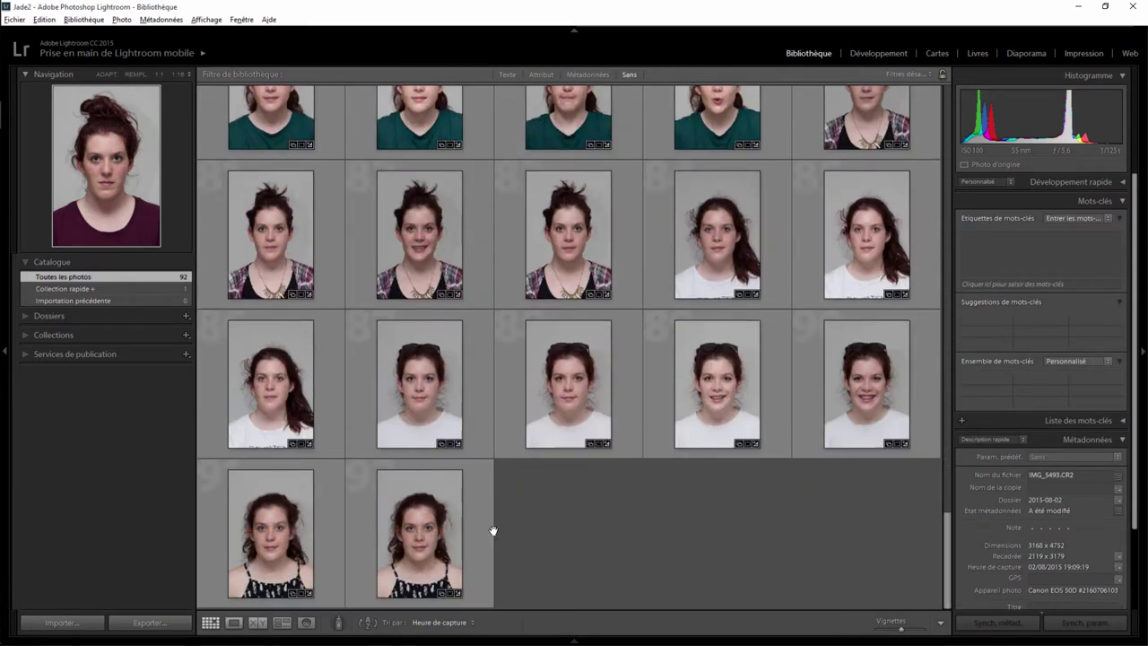
key(ctrl+a)
Open the Export dialog for the 92 selected photos from the right-click Exporter menu
right_click(477, 542)
mouse_move(509, 476)
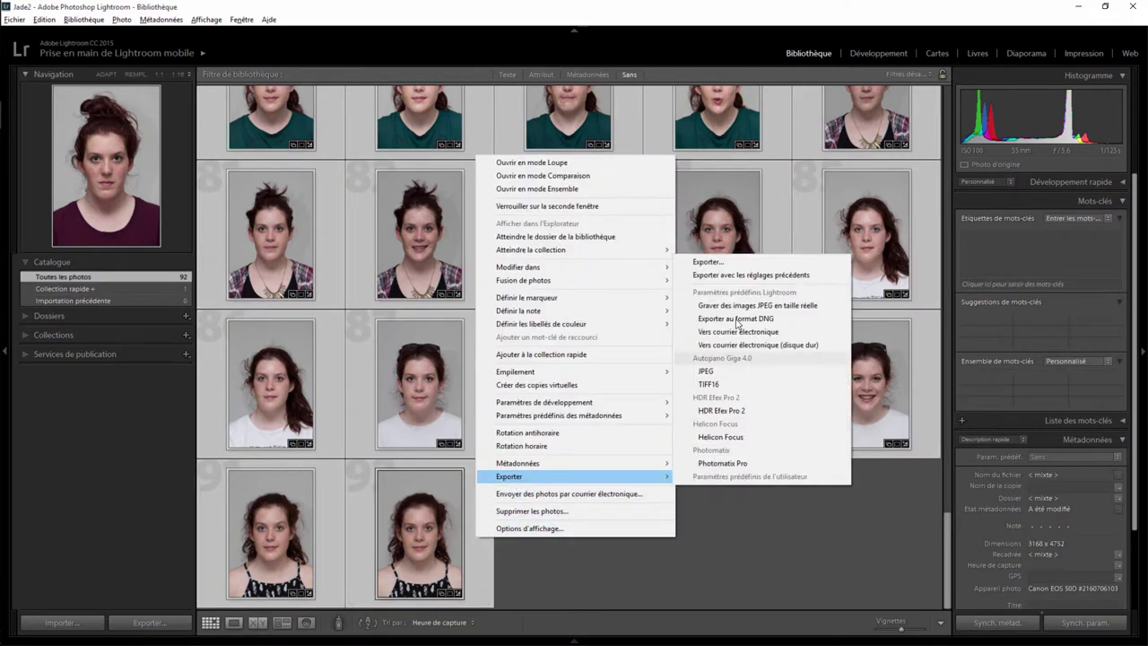
click(709, 262)
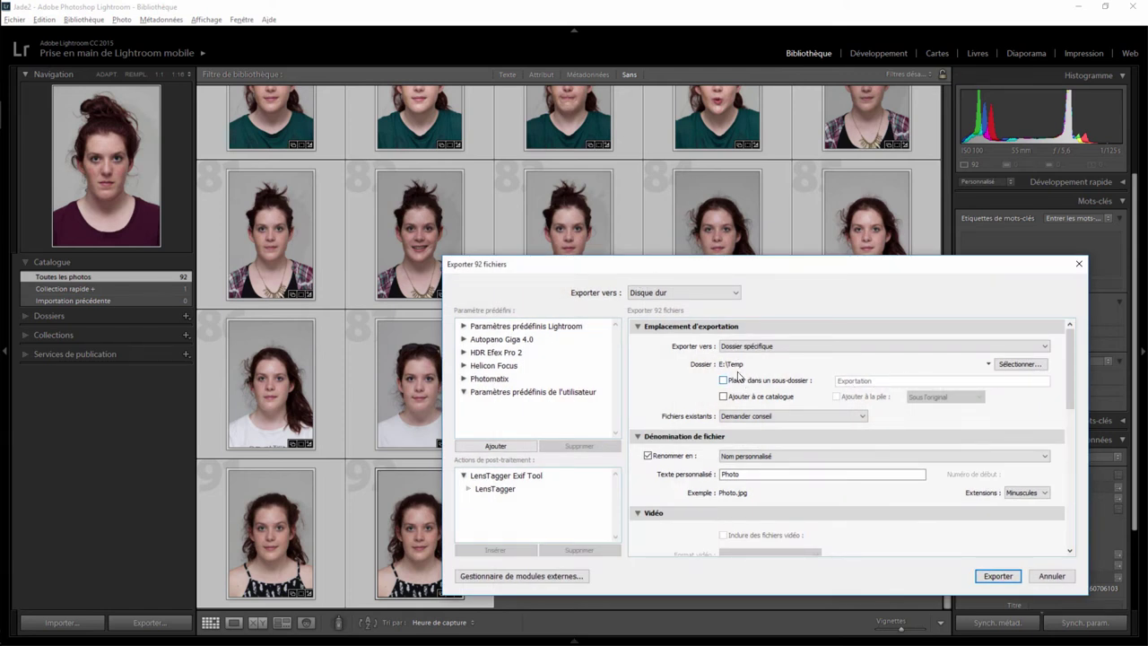
Export into a subfolder of E:\Temp named 'Test FantaMorph'
click(783, 387)
double_click(884, 380)
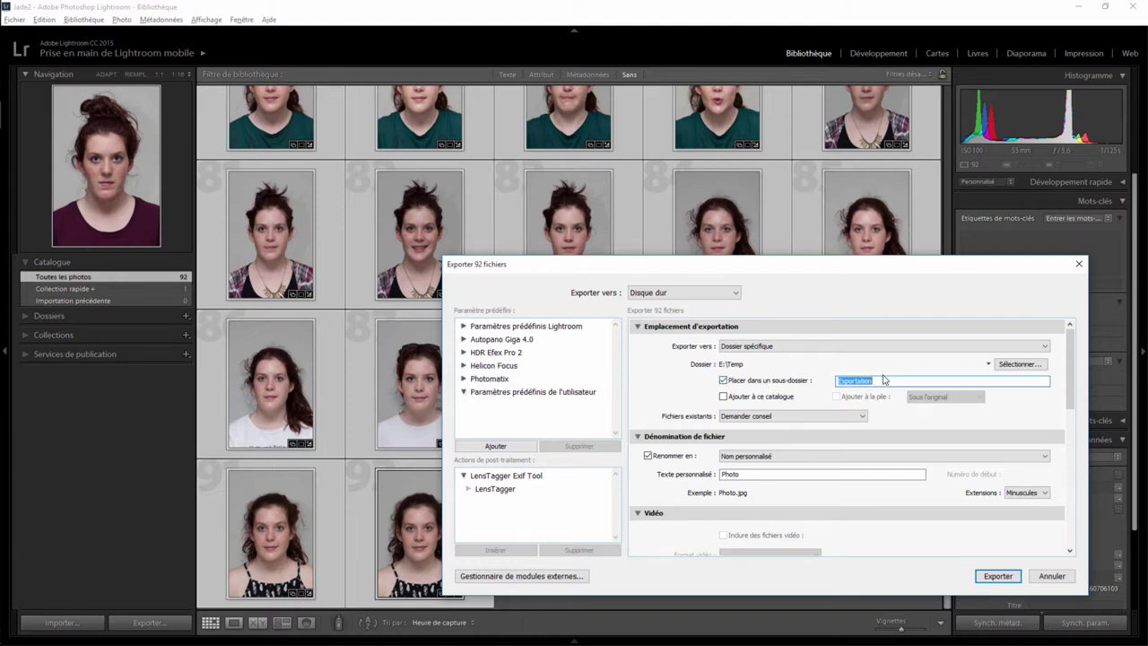
text(Test Fa)
text(ntaMorph)
mouse_move(1069, 372)
mouse_down()
mouse_move(1067, 407)
mouse_move(1067, 395)
mouse_up()
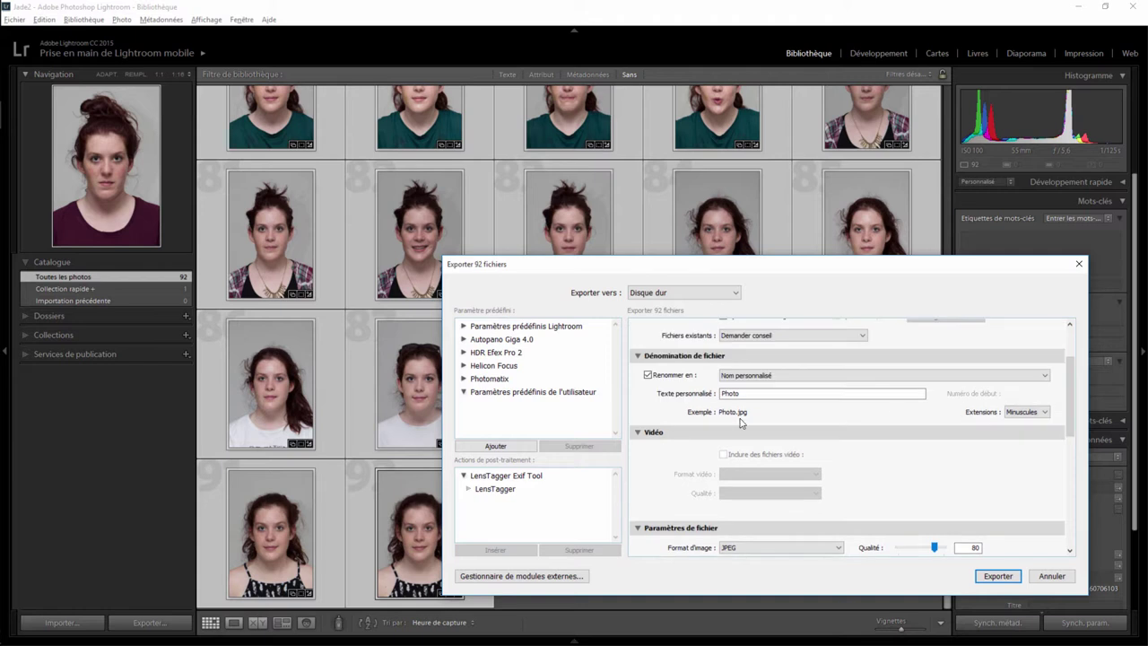
click(741, 394)
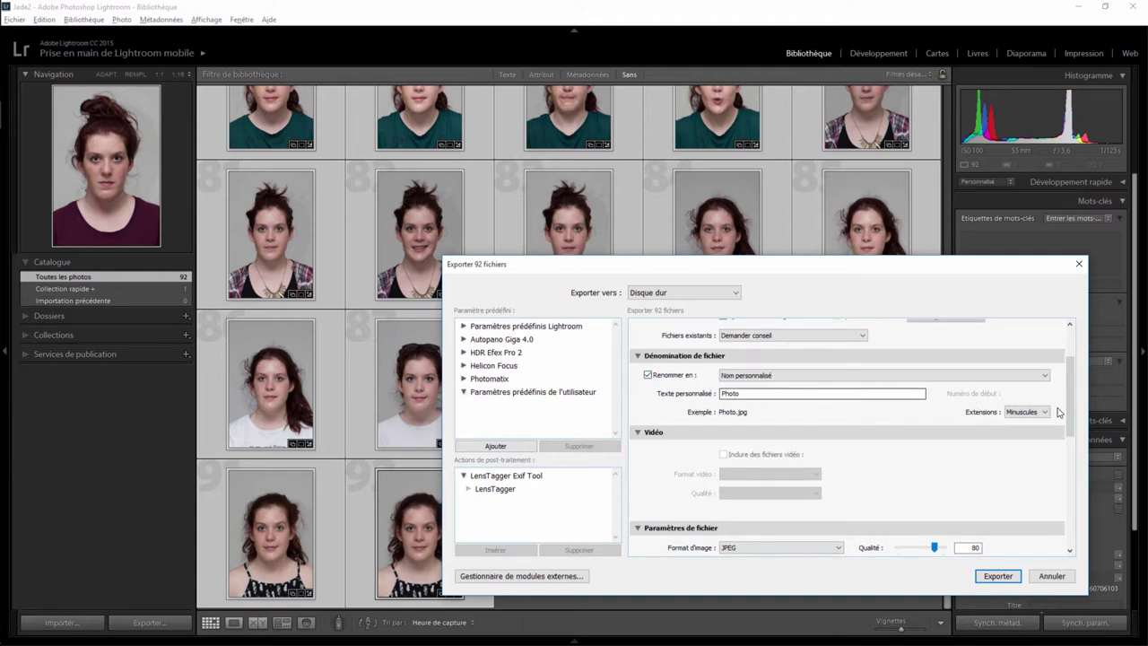
drag(1073, 409, 1072, 447)
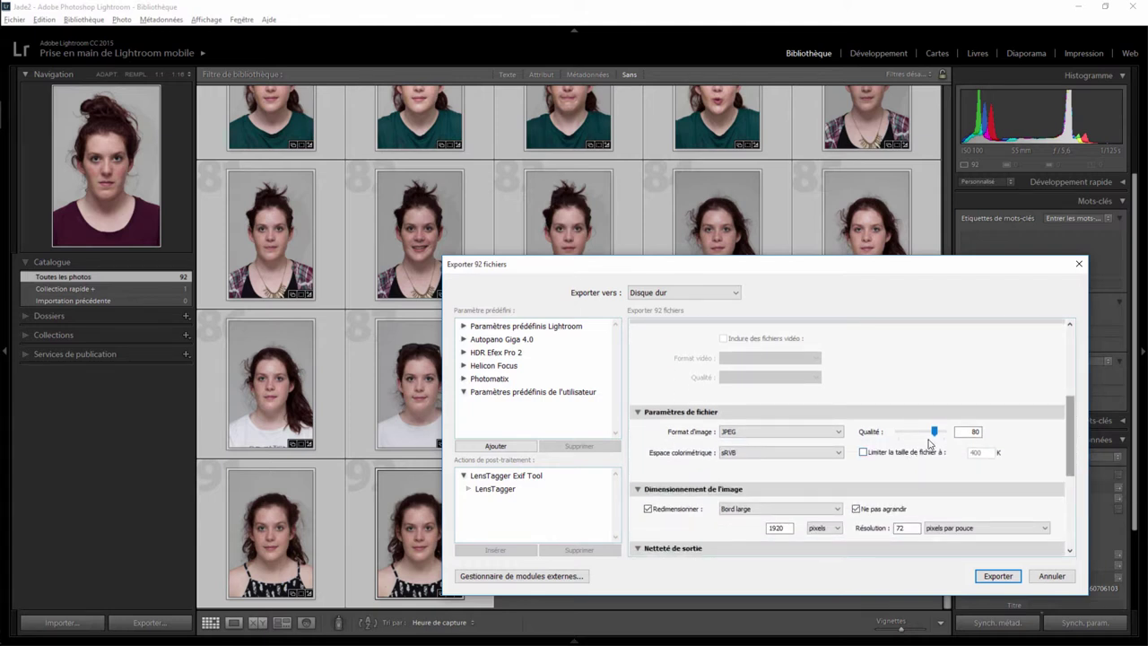
Change the long-edge resize from 1920 to 1080 pixels
click(782, 527)
double_click(790, 528)
text(1080)
drag(1072, 442, 1072, 472)
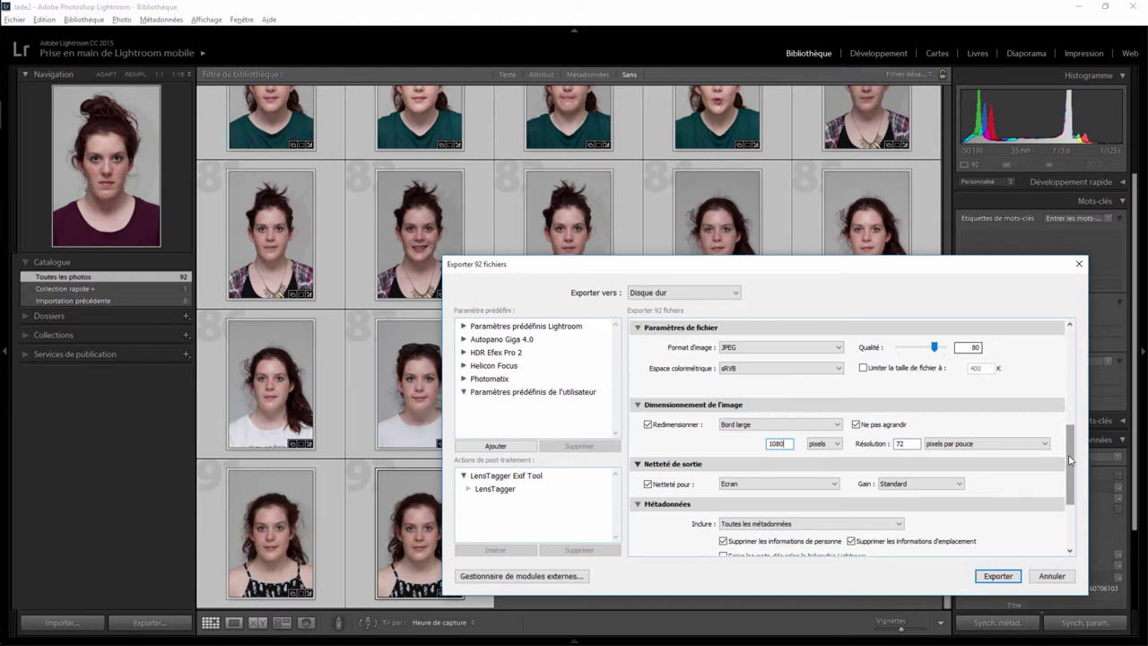
Set the after-export action to Ne rien faire and launch the 92-photo export
scroll(1069, 459, down, 3)
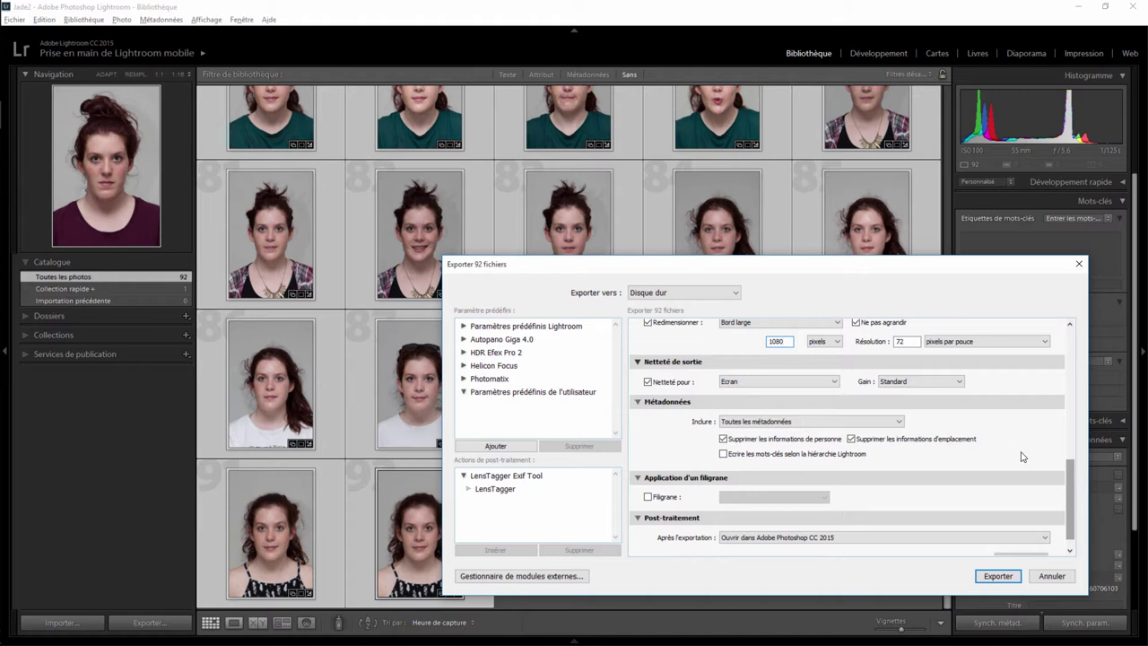
click(1042, 537)
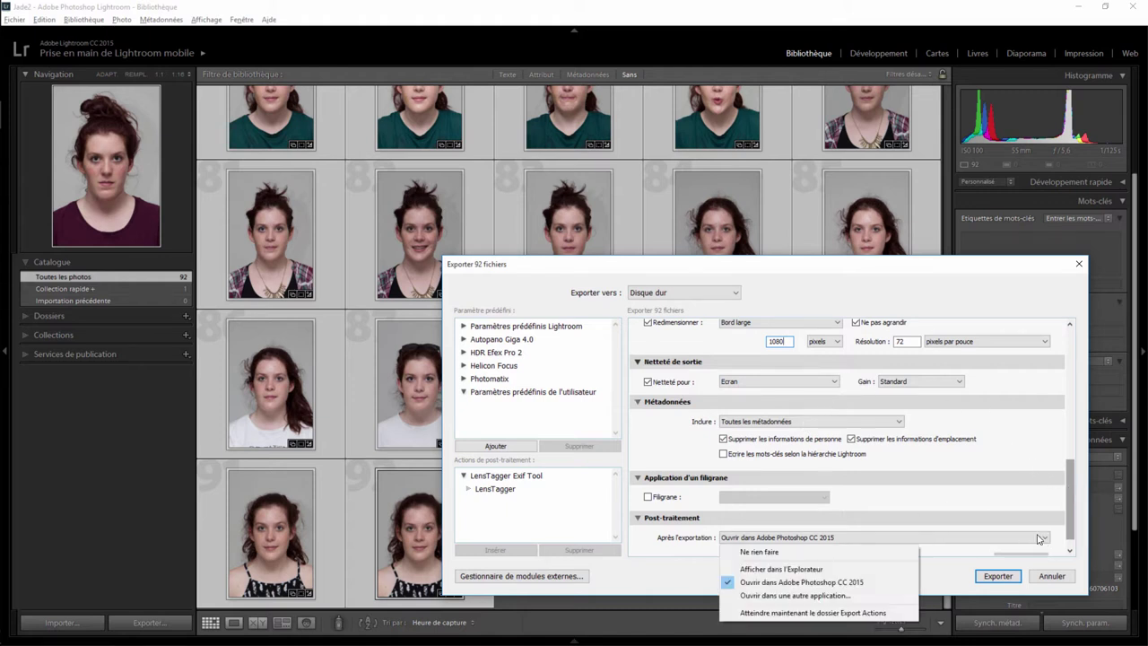
click(848, 549)
scroll(1069, 502, down, 1)
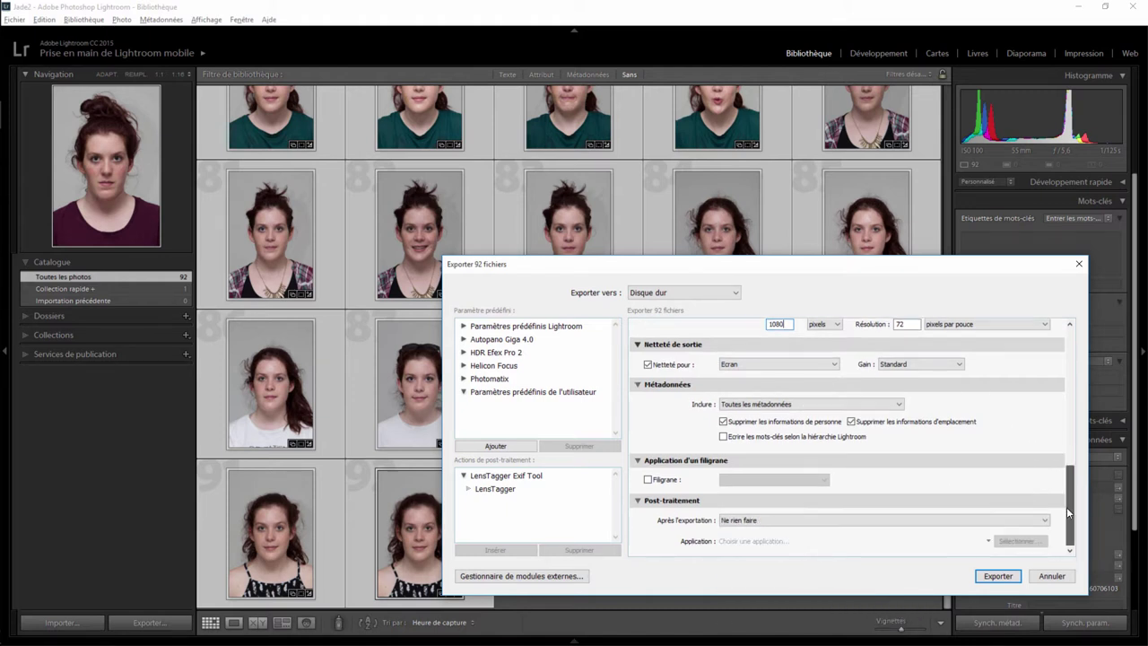
click(997, 576)
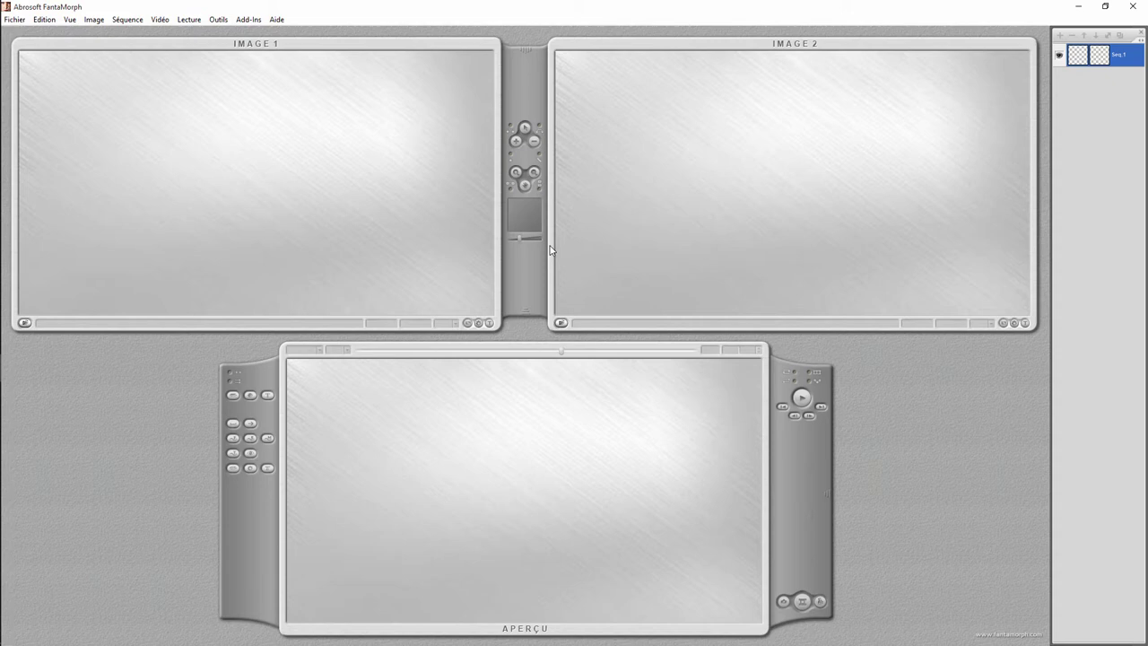
Start the new project wizard and choose Sequence Morph as the project type
click(15, 19)
click(22, 33)
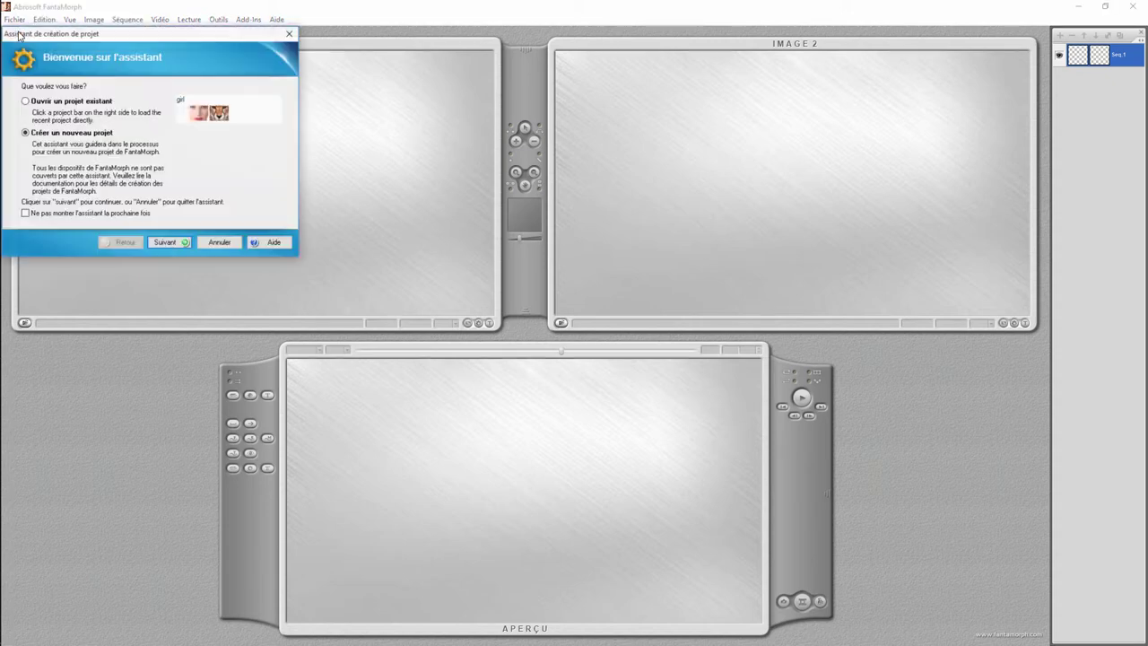
drag(114, 34, 497, 149)
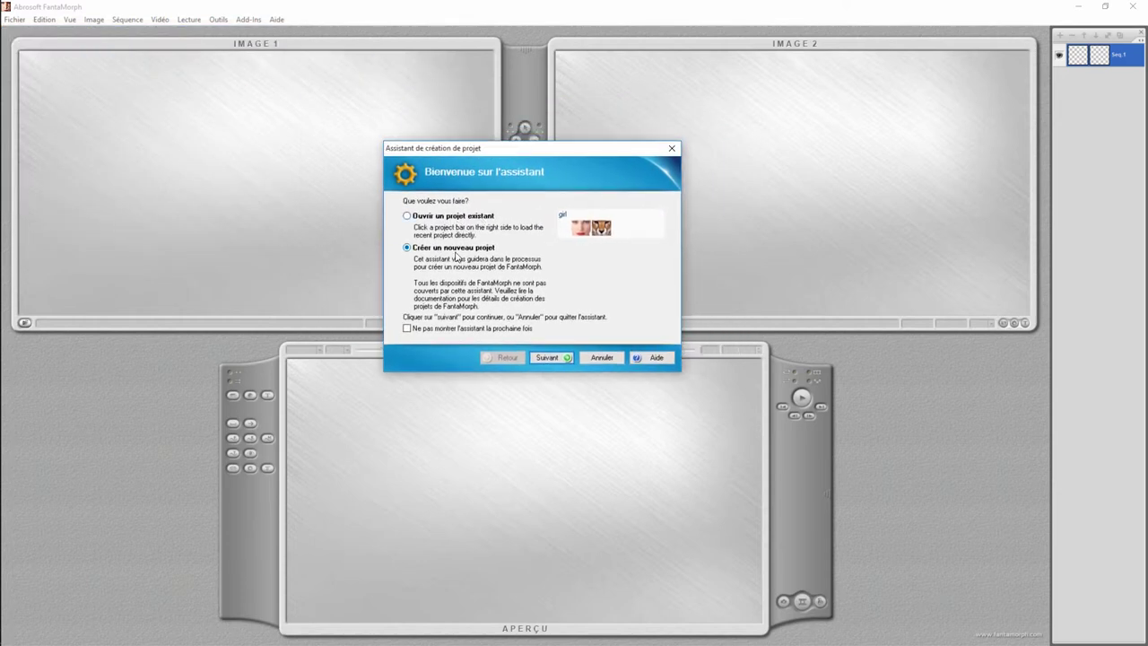
click(551, 358)
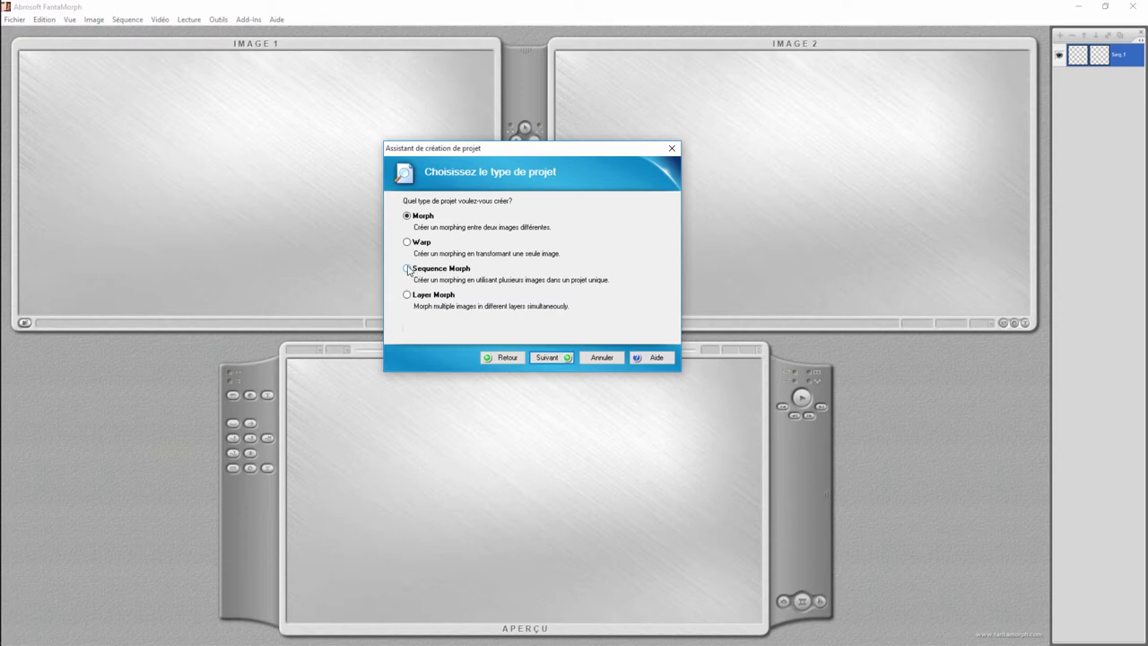
click(408, 269)
click(555, 358)
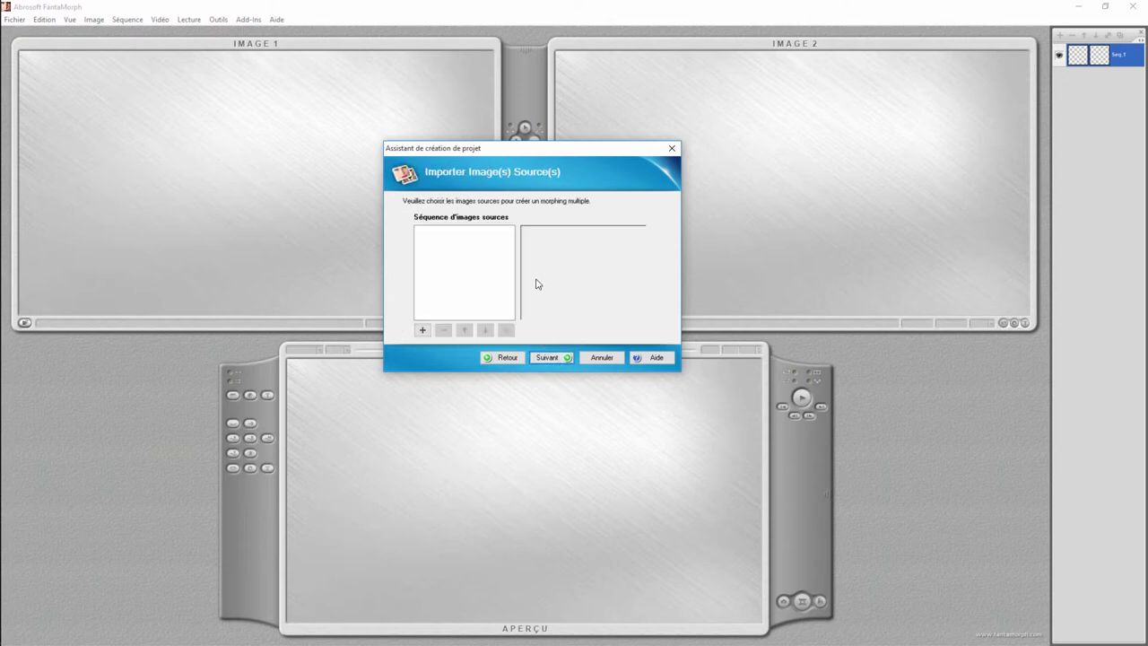
Import Photo.jpg through Photo-92 as source images, preview Photo-22, and accept the list
click(423, 330)
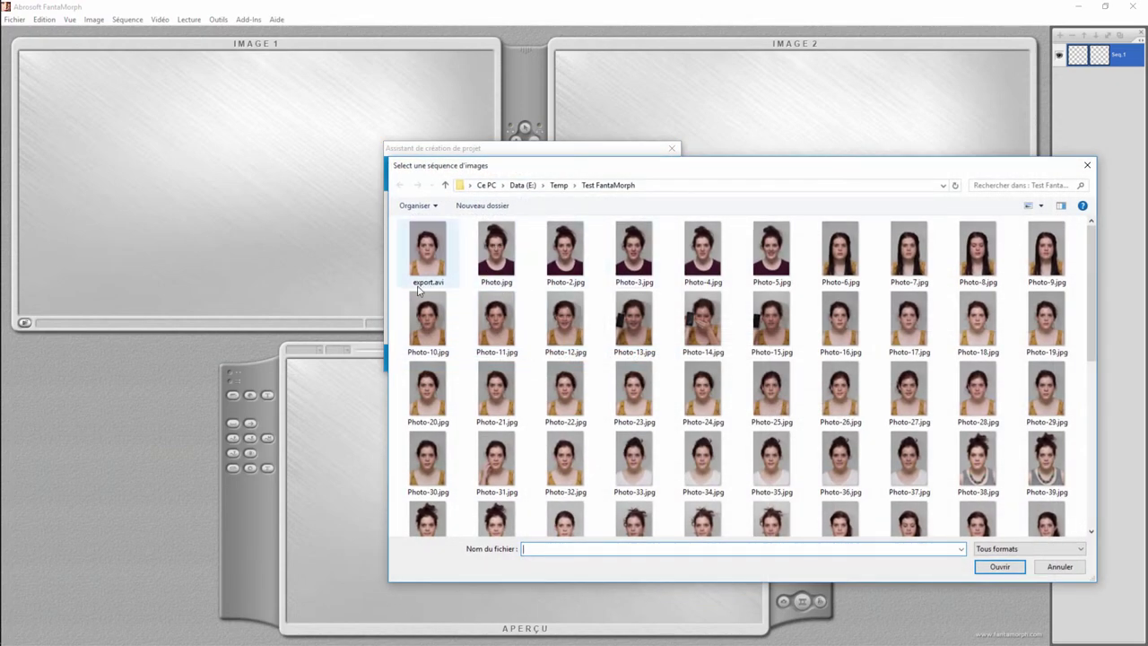
click(475, 268)
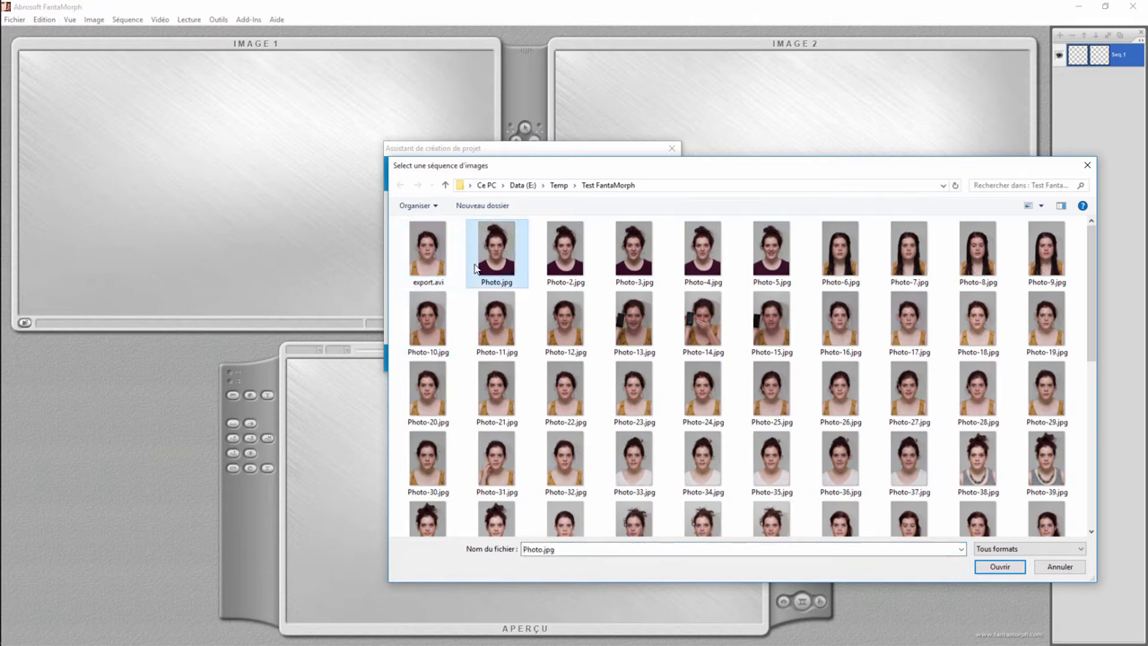
scroll(476, 267, down, 5)
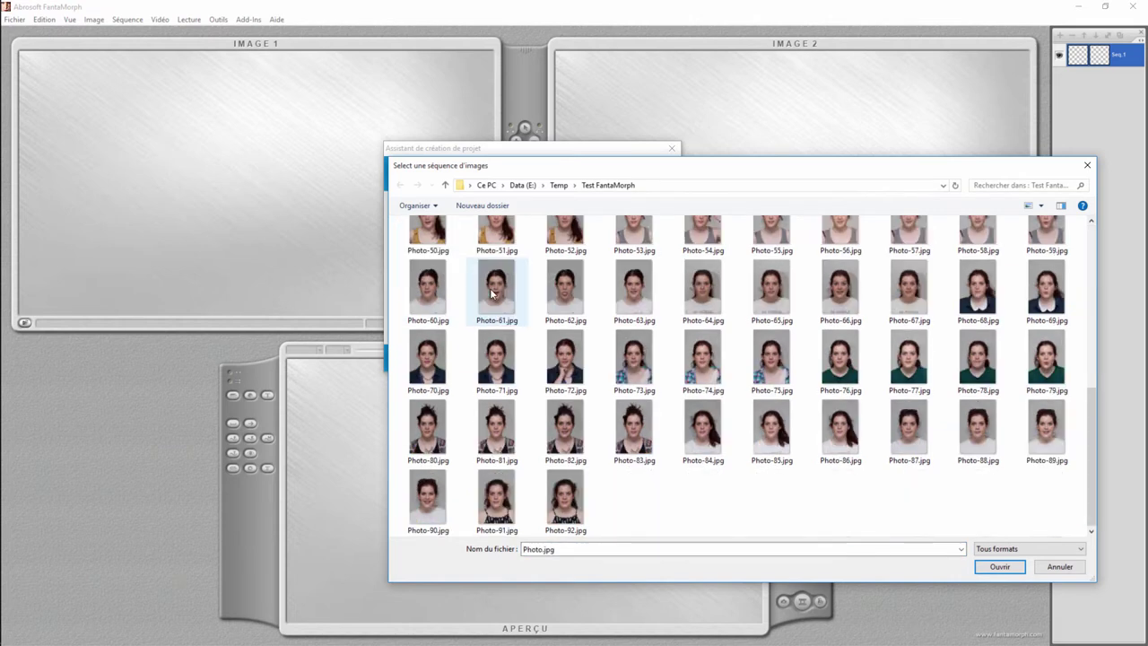
shift+click(591, 499)
click(999, 566)
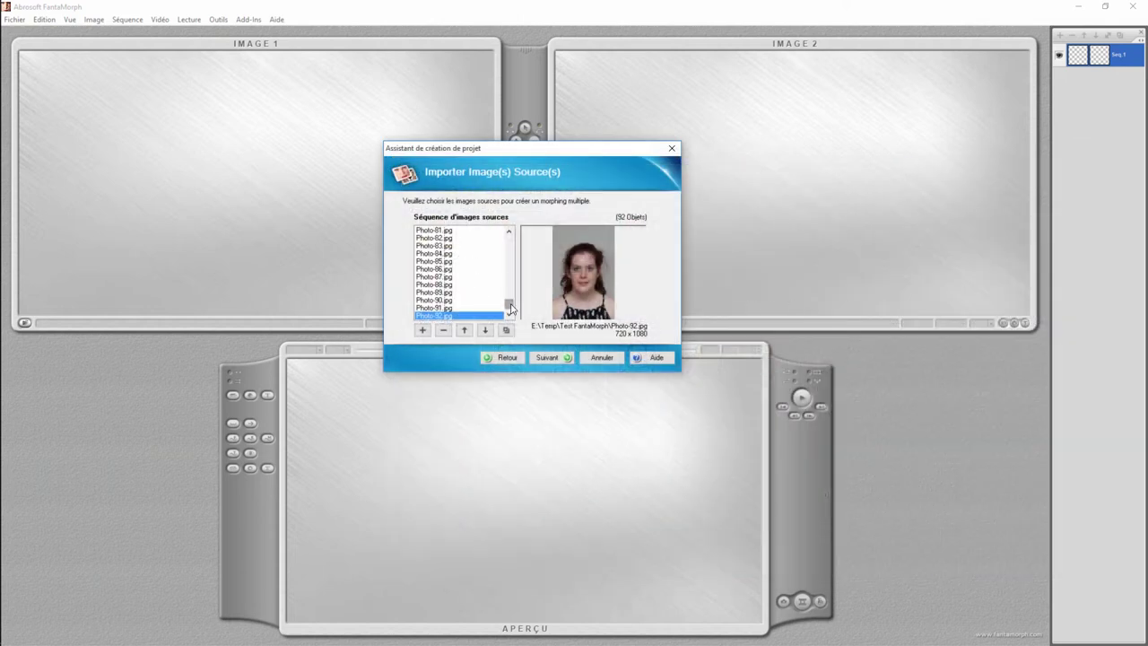
drag(511, 308, 509, 253)
click(458, 261)
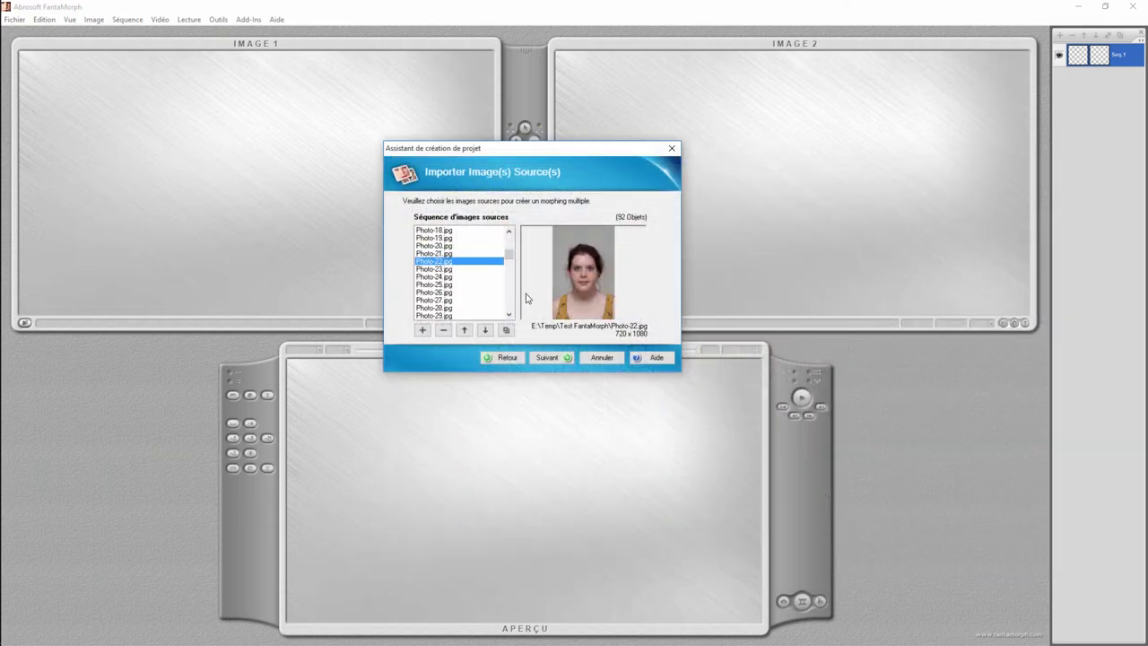
click(563, 358)
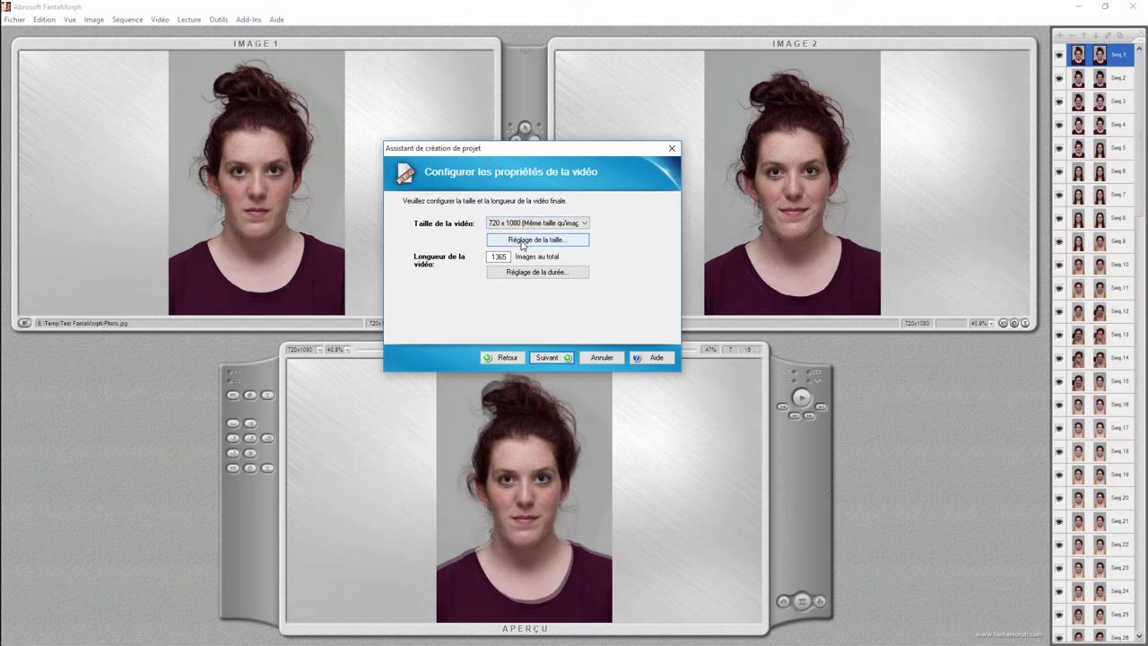
Set the AVI duration to 40 seconds, giving 1000 frames at 25 fps
click(524, 273)
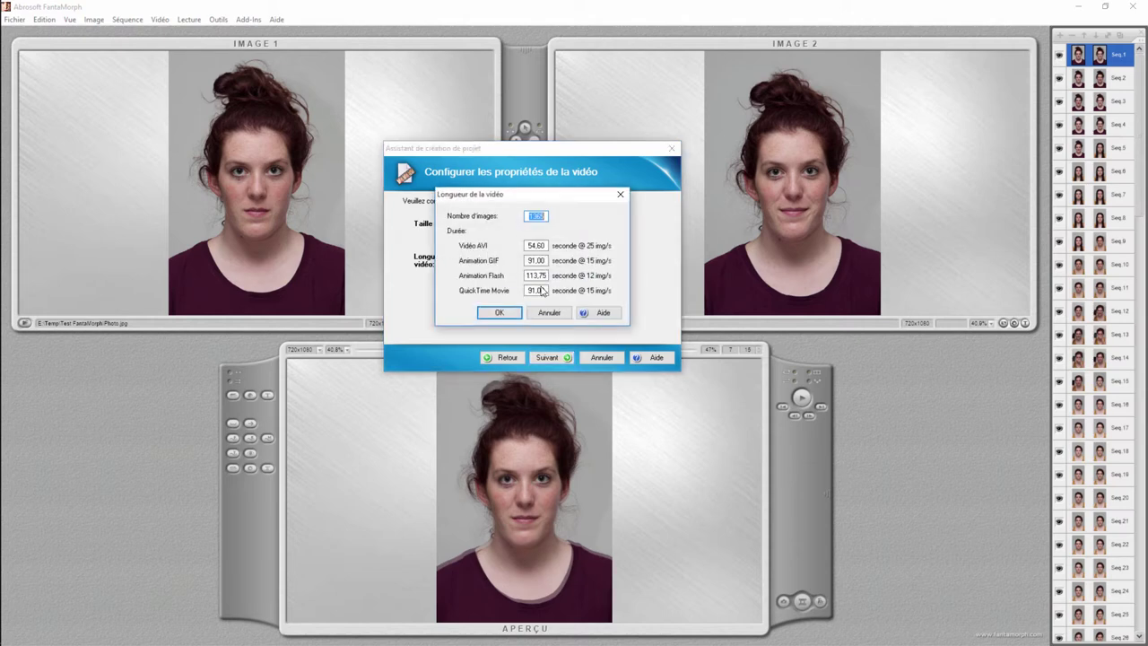
double_click(538, 245)
double_click(538, 216)
double_click(541, 244)
text(4)
text(0)
click(514, 311)
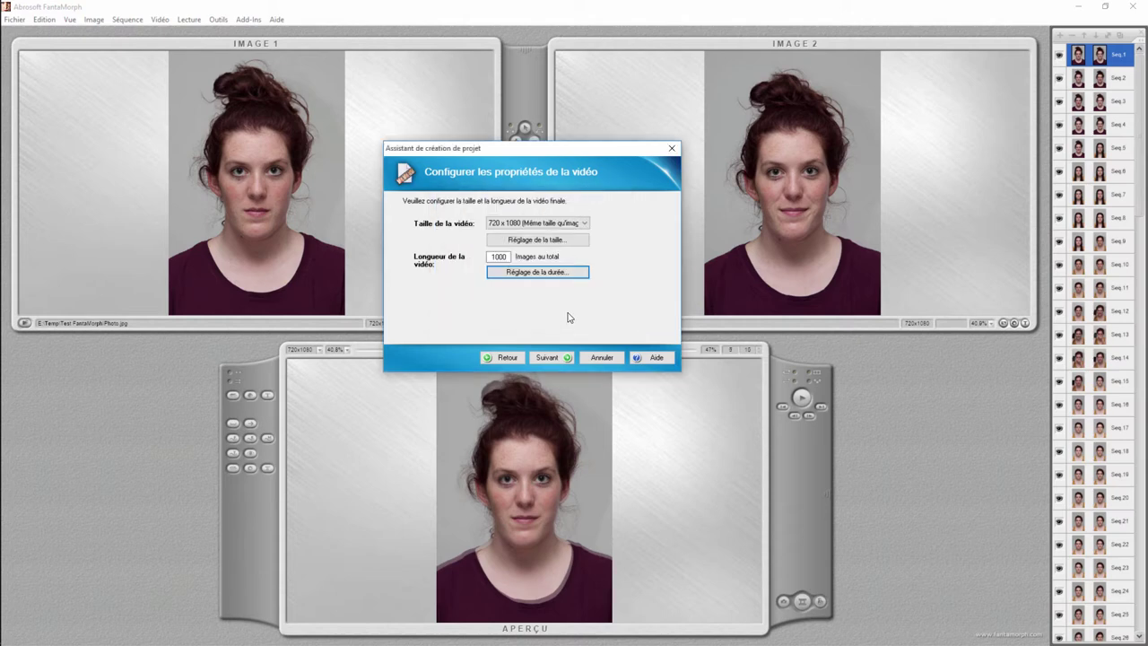
click(549, 357)
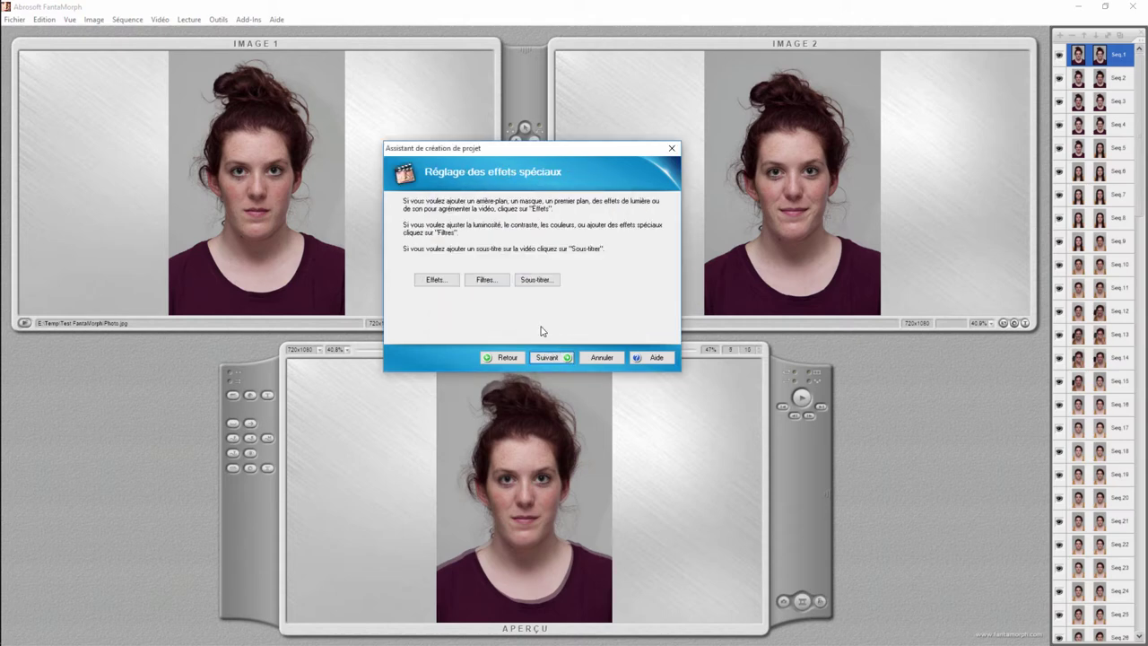
Add a Saturation filter raised to 100 and complete the effects step
click(436, 281)
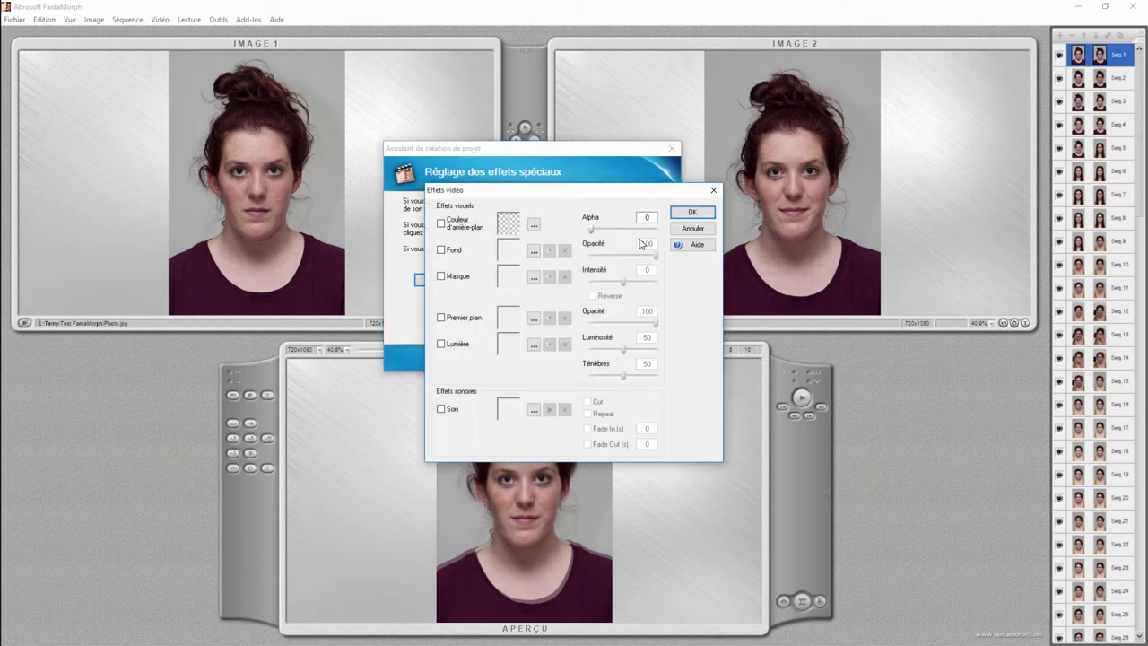
click(693, 213)
click(487, 279)
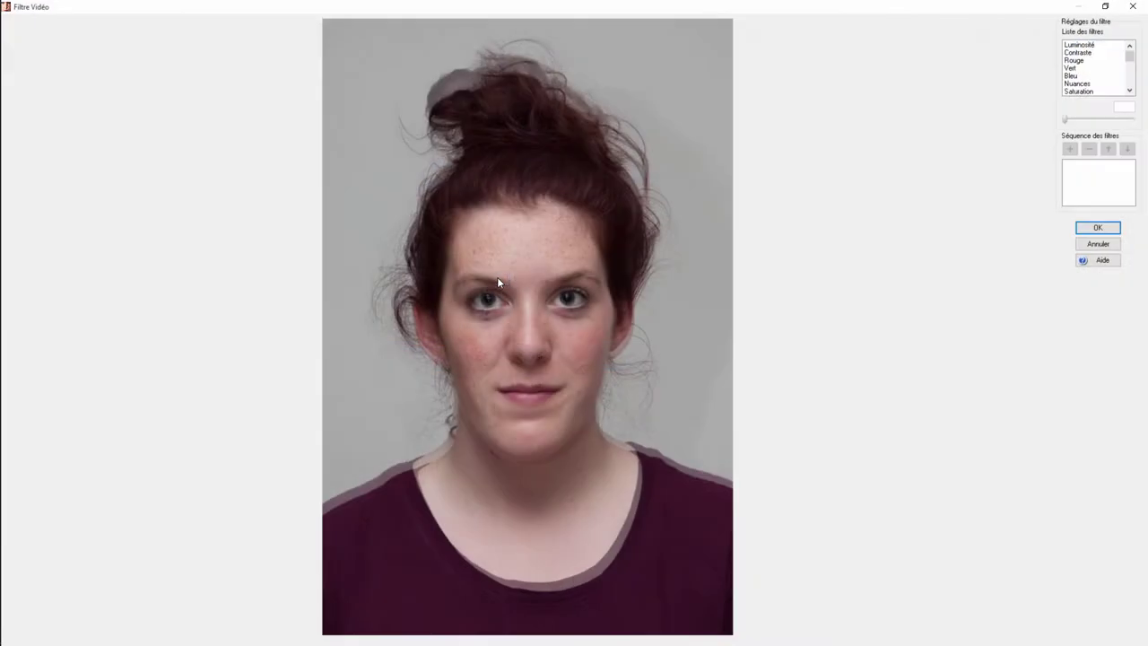
click(1080, 91)
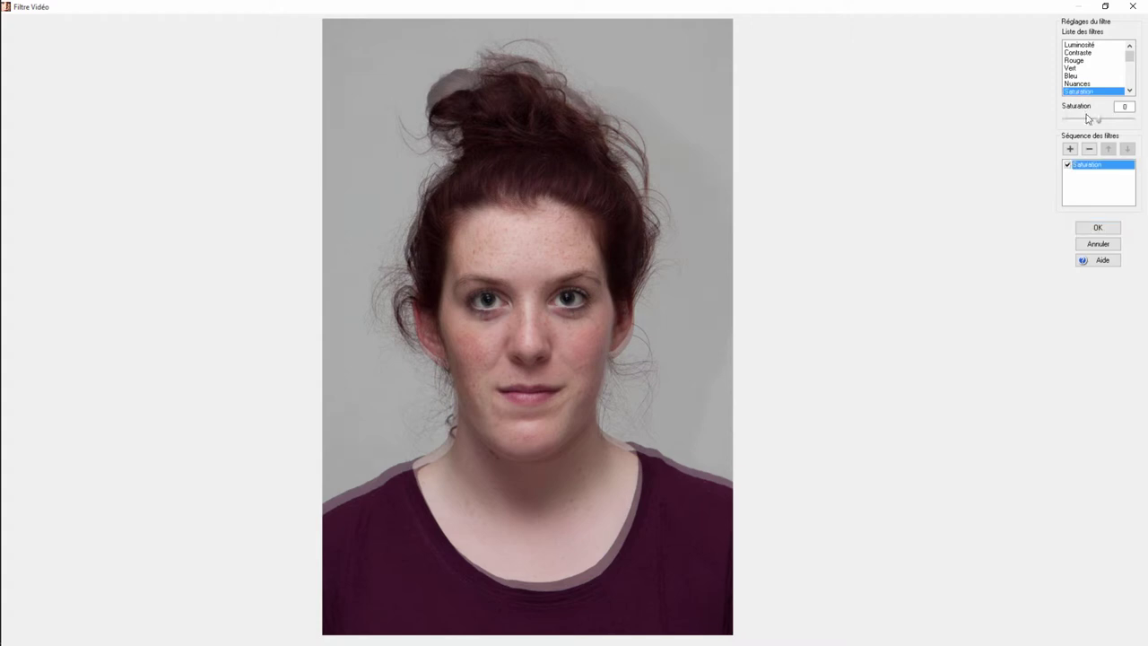
mouse_move(1102, 121)
mouse_down()
mouse_move(1133, 120)
mouse_move(1063, 122)
mouse_move(1135, 121)
mouse_move(1103, 124)
mouse_up()
click(1098, 244)
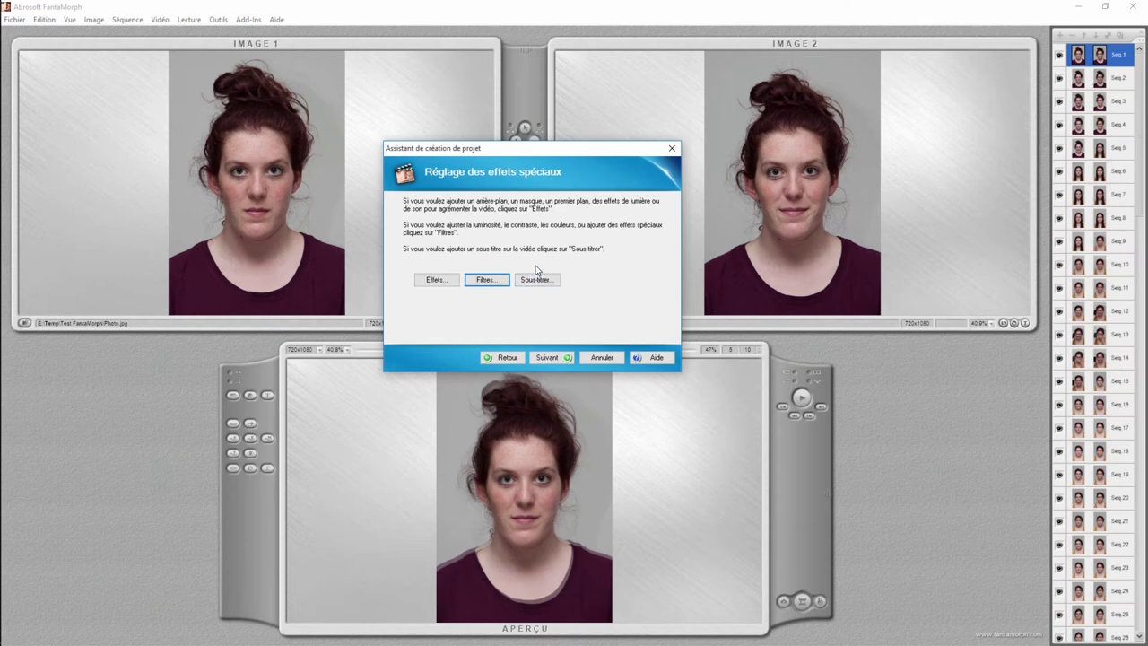
click(548, 358)
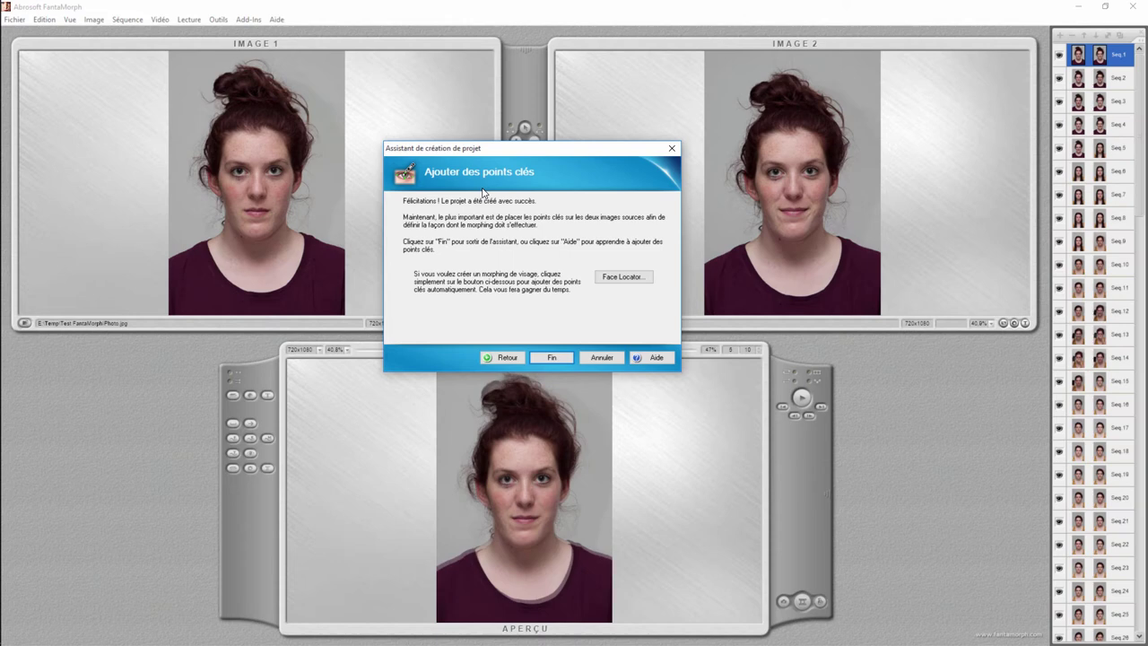
Run Face Locator, inspect the key points on two later portraits, then close the wizard
click(633, 281)
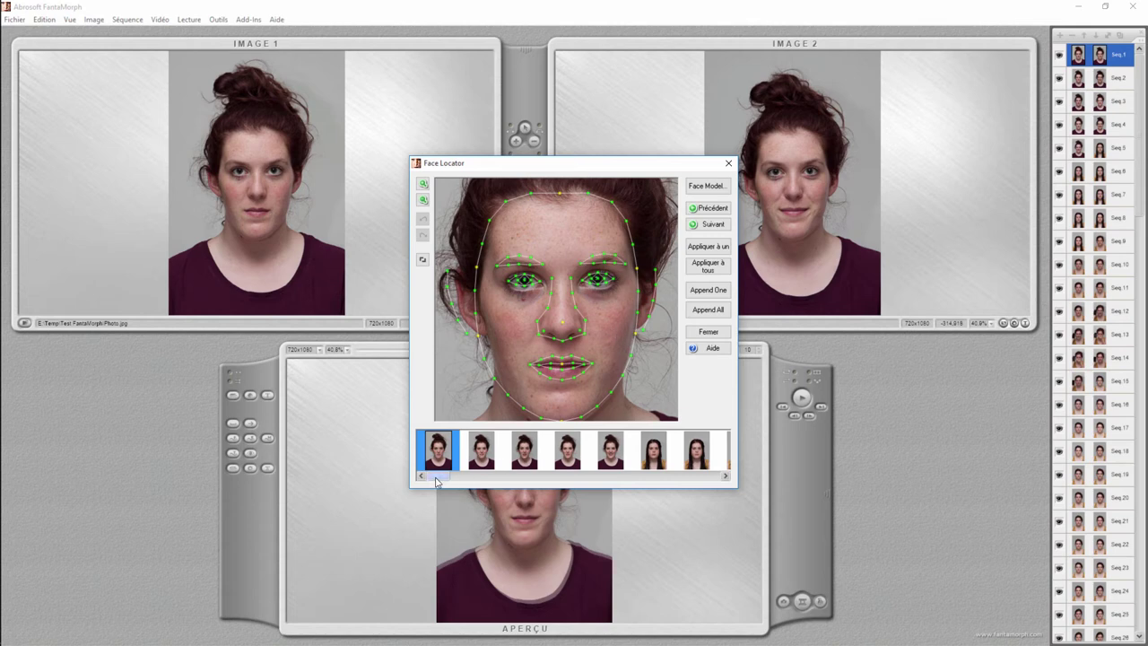
drag(439, 477, 557, 480)
click(639, 451)
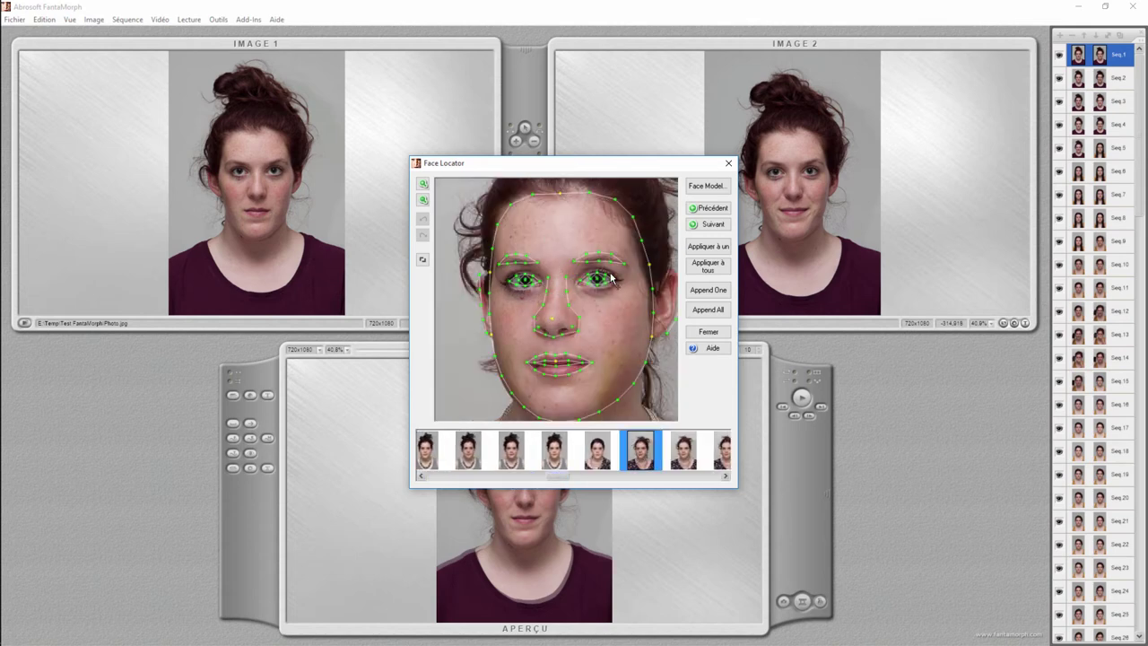
click(725, 451)
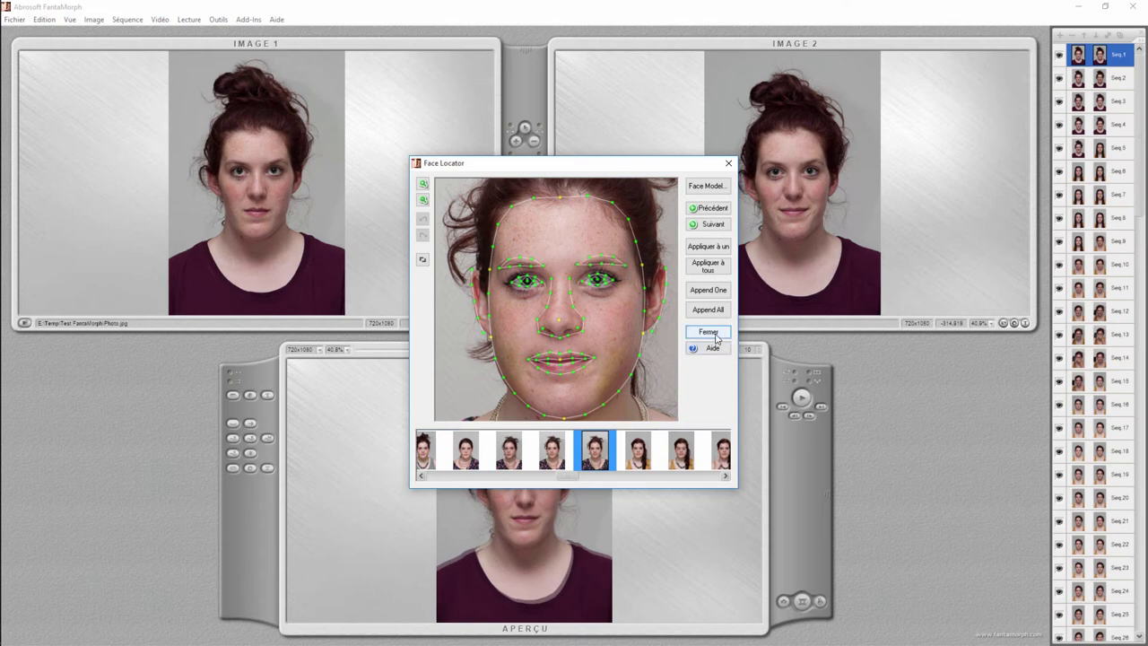
click(708, 333)
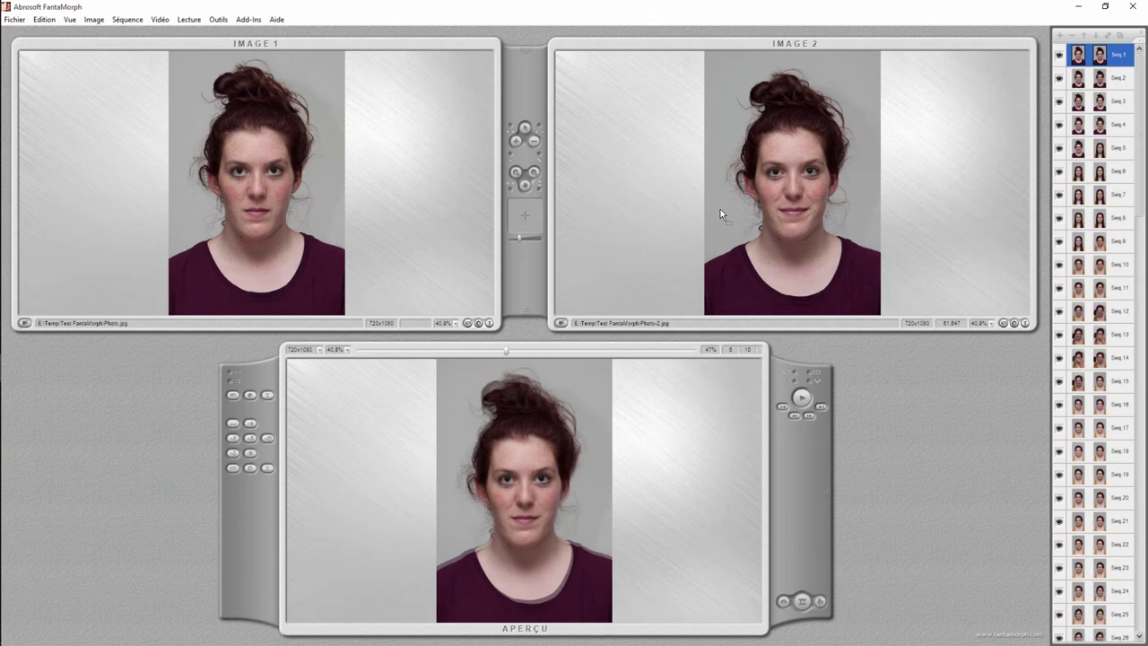
Turn on Jouer tout automatiquement and show only the enlarged Aperçu preview window
click(817, 380)
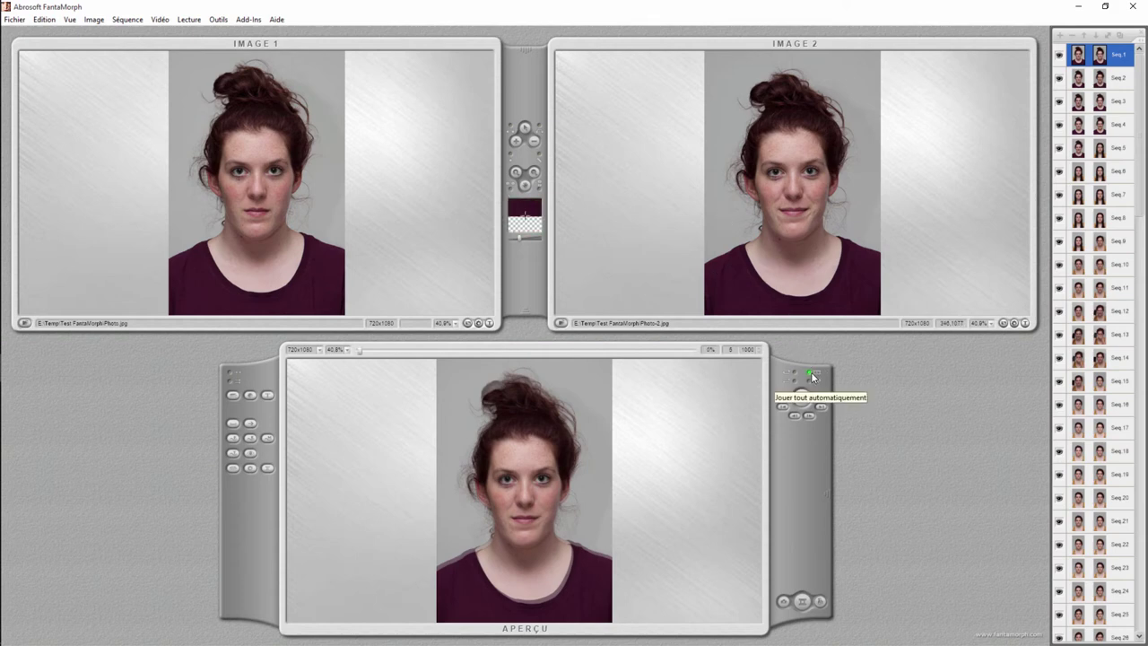
click(68, 20)
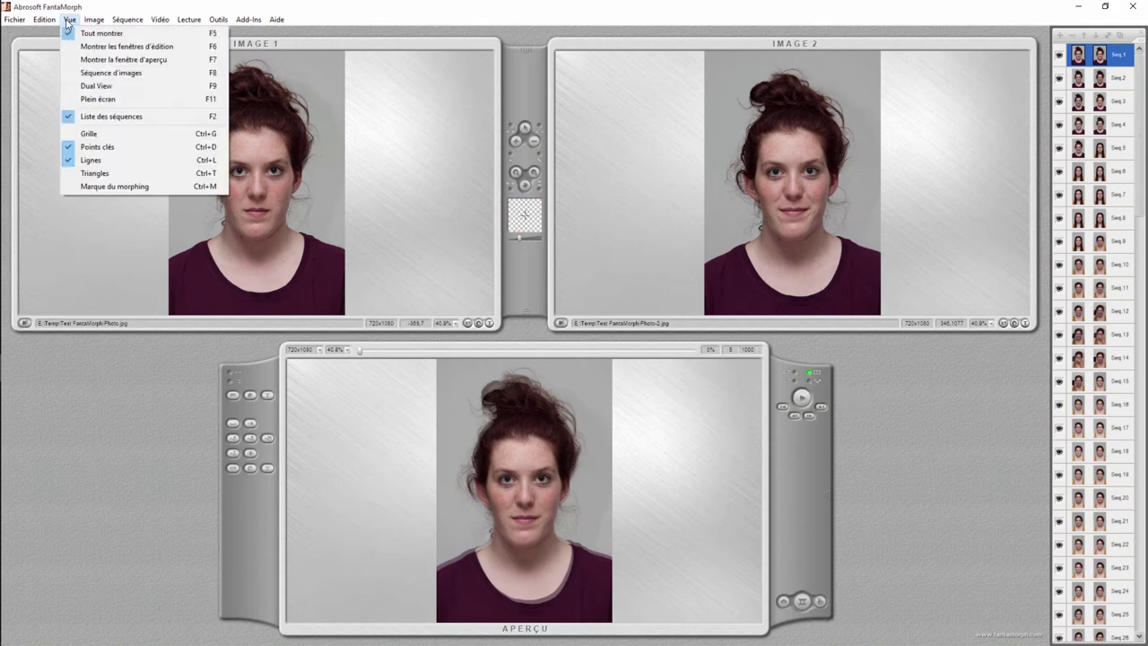
click(122, 59)
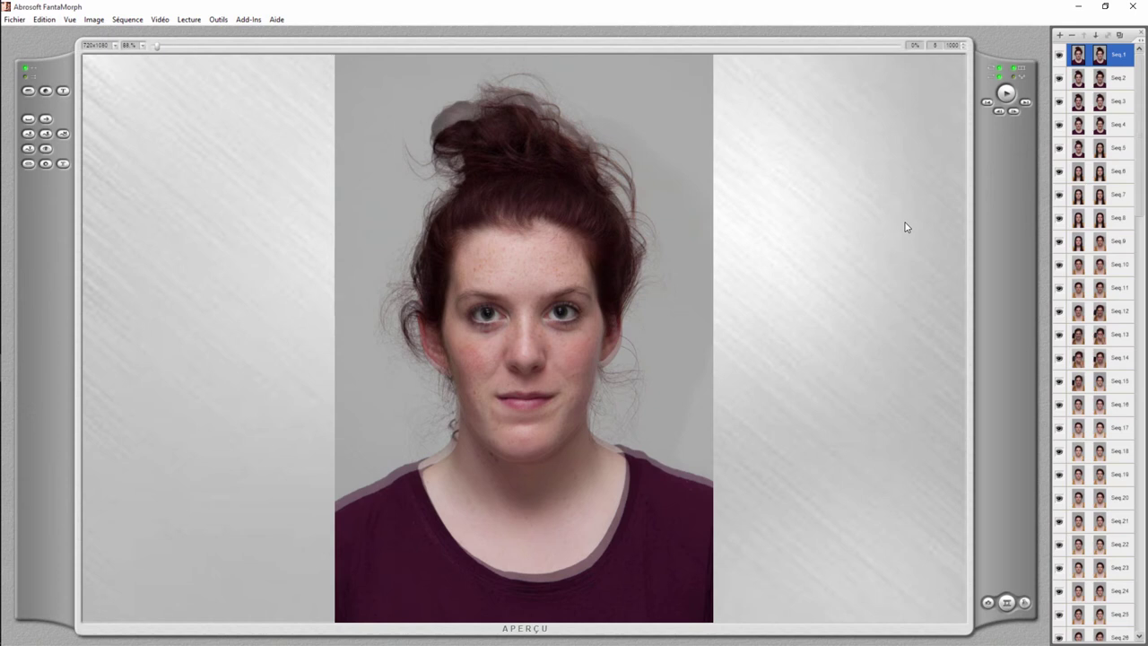
Play the multi-morph preview through the portraits, pause it, and bring up the AVI export settings (2000 images, 25 images/s)
click(1007, 95)
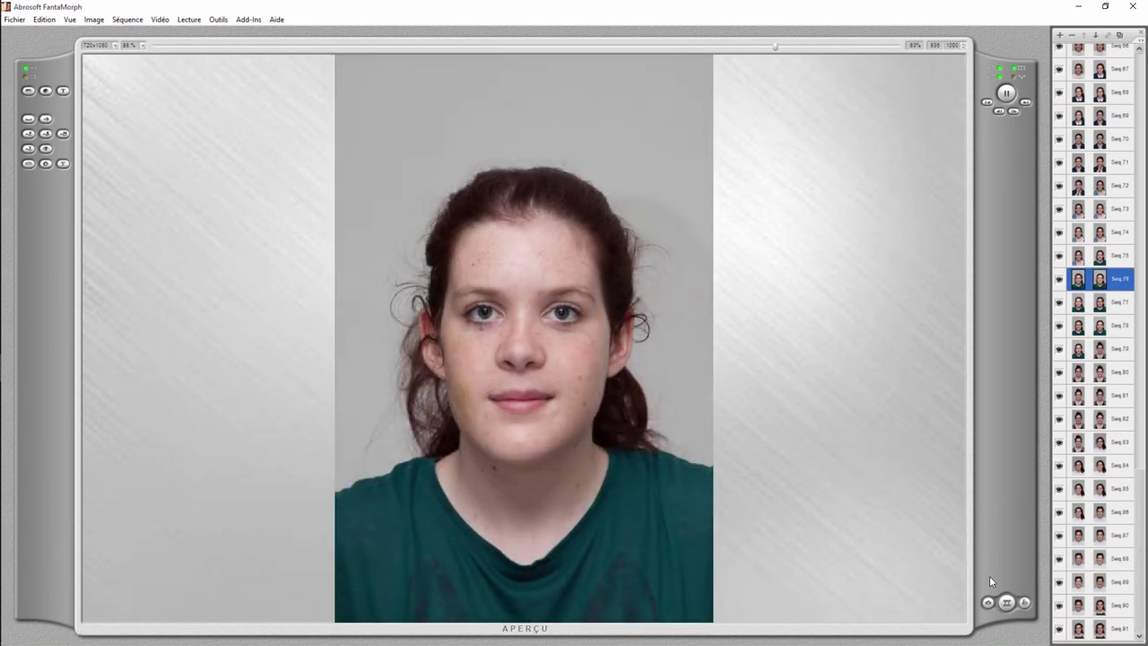
click(1006, 94)
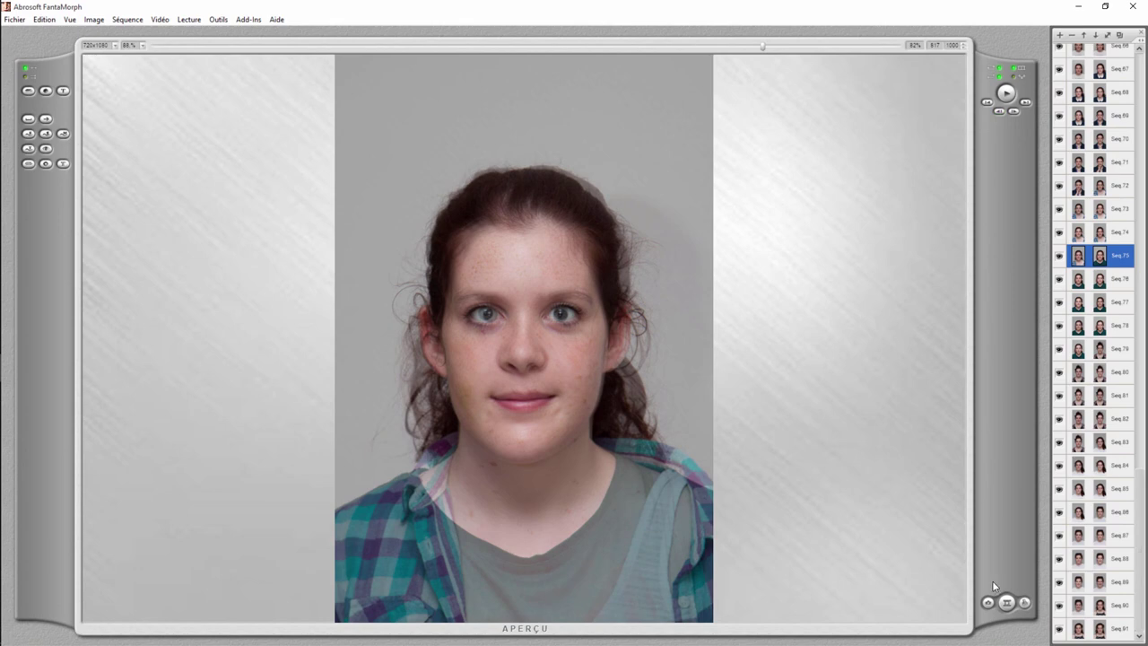
click(1008, 603)
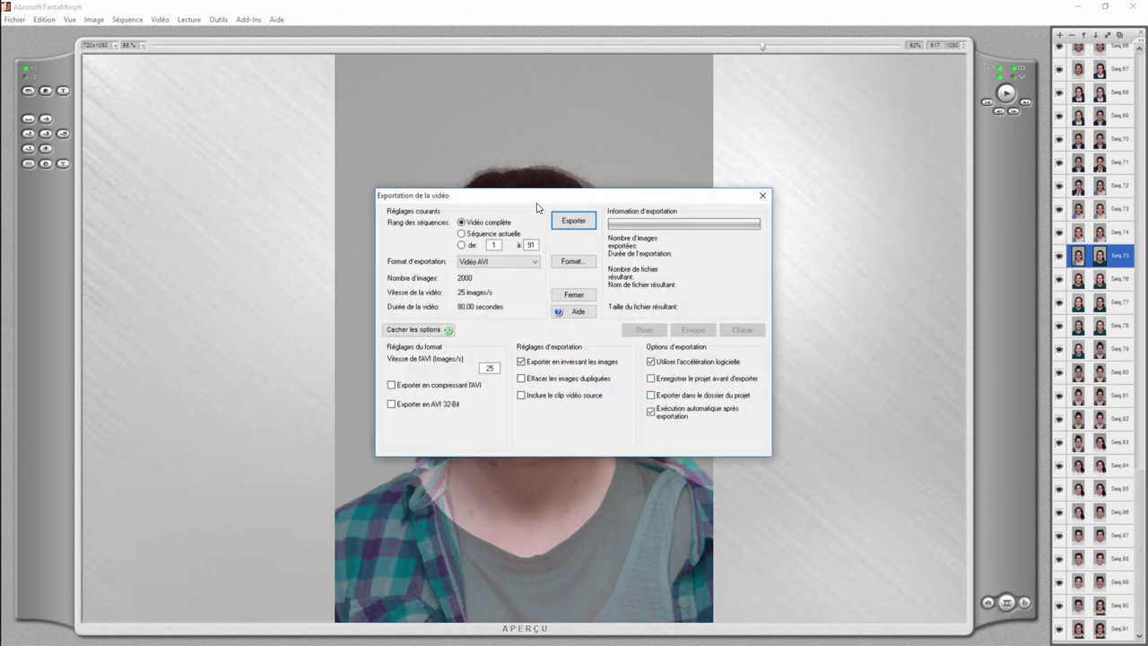
Keep Vidéo AVI as the export format in Exportation de la vidéo
drag(544, 202, 479, 169)
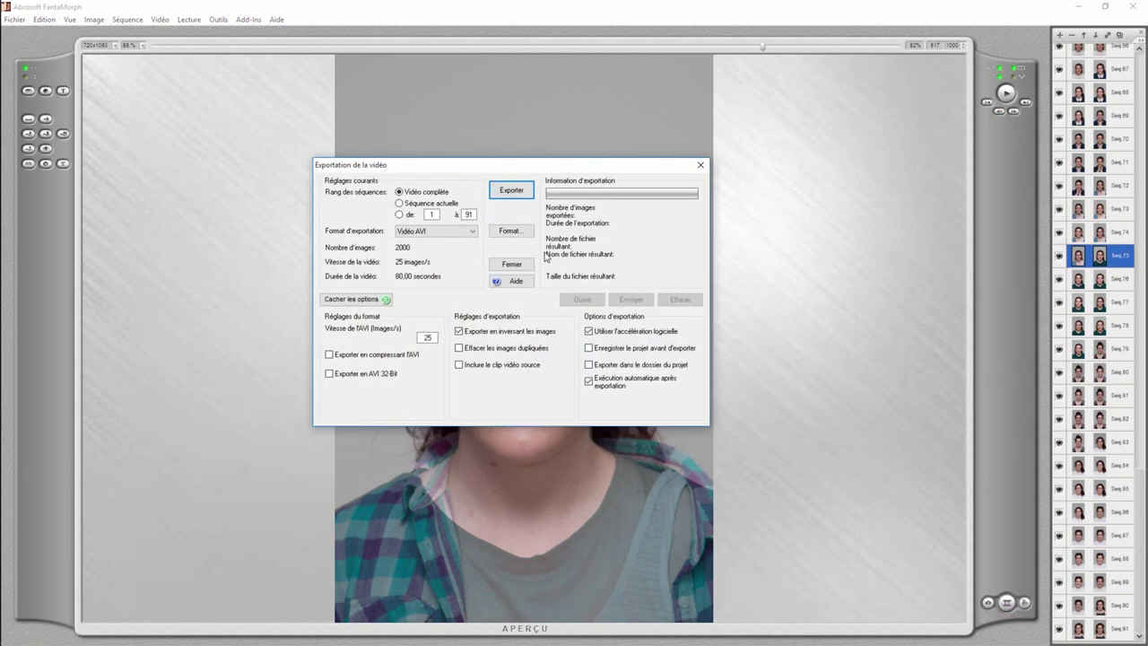
click(470, 232)
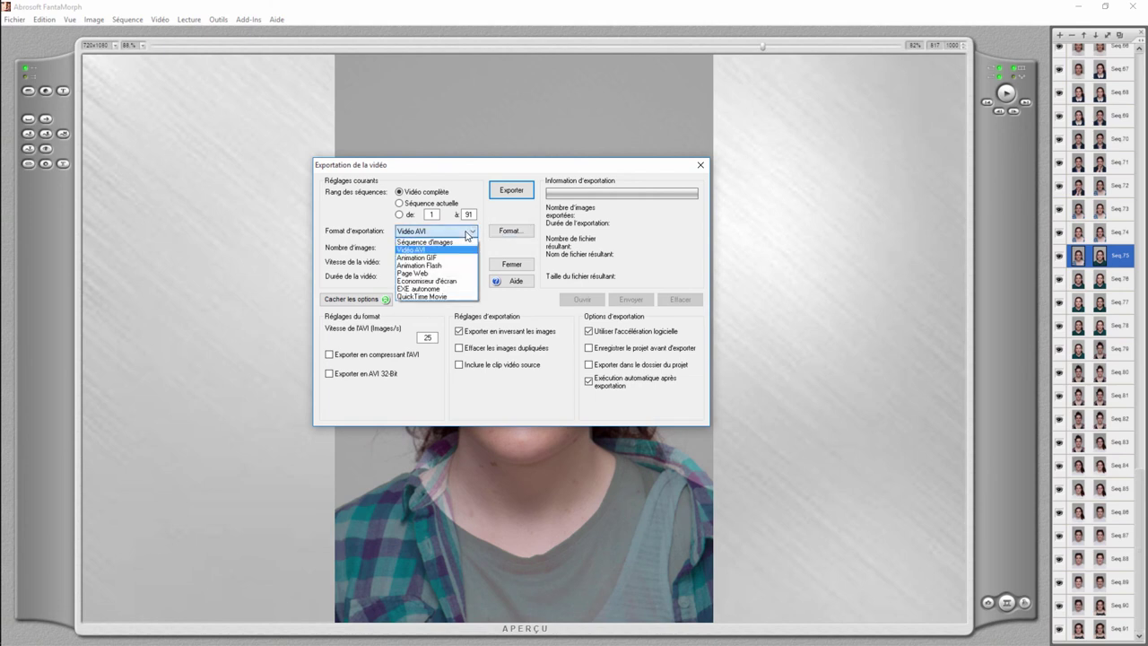
click(466, 232)
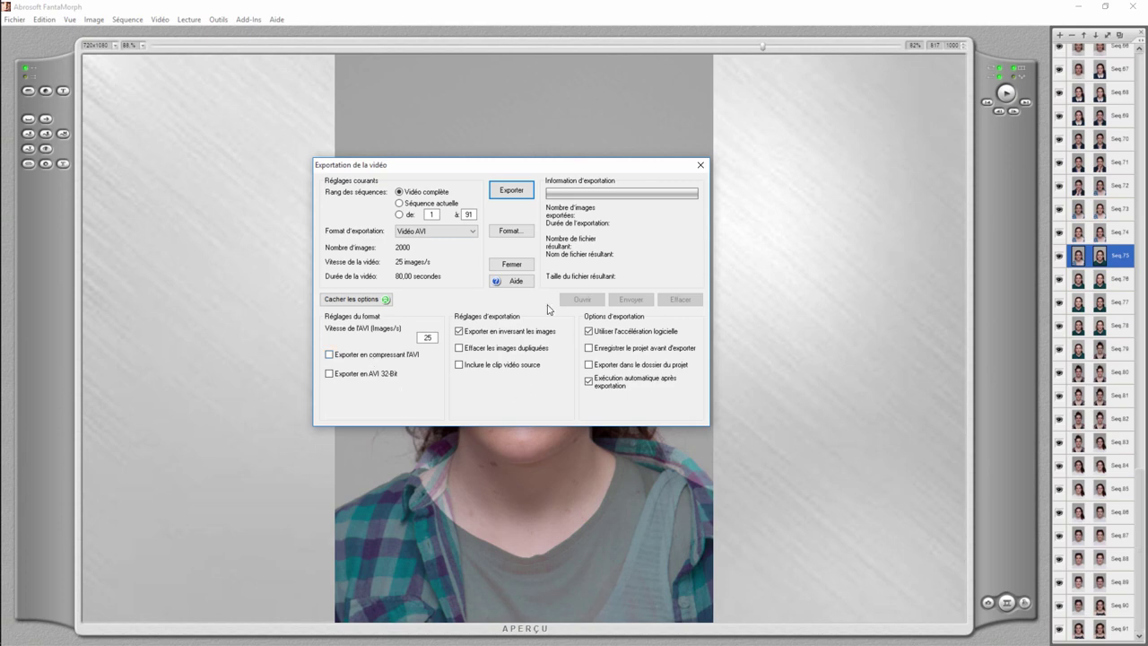
Cancel saving the AVI file, close the export settings, and jump to Seq 77
click(512, 197)
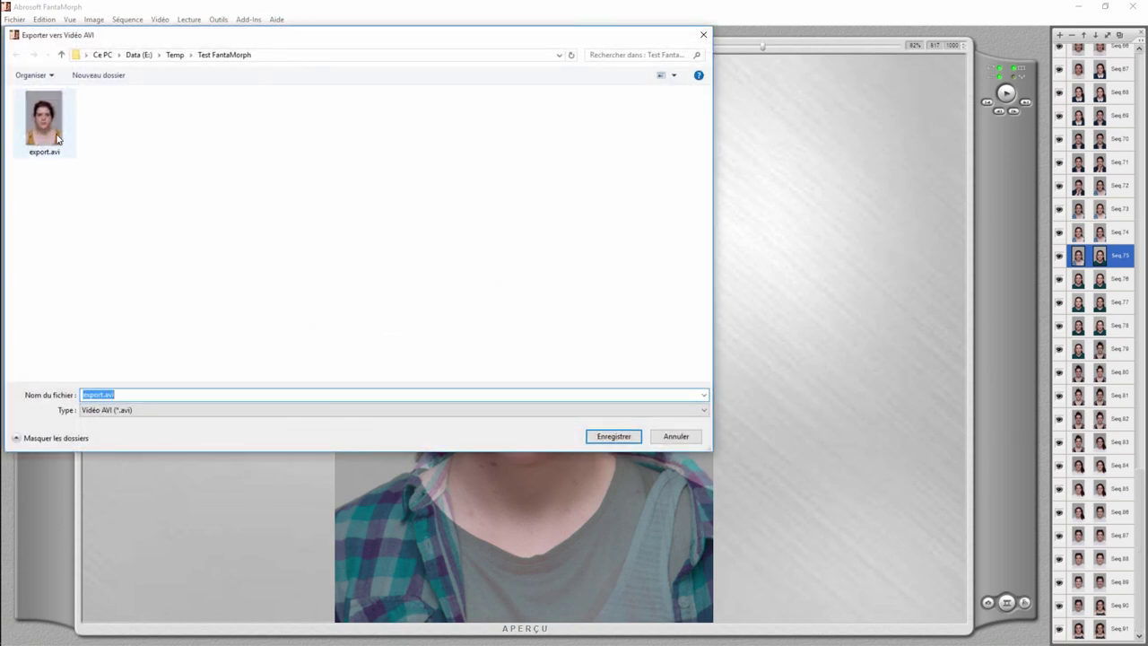
click(679, 439)
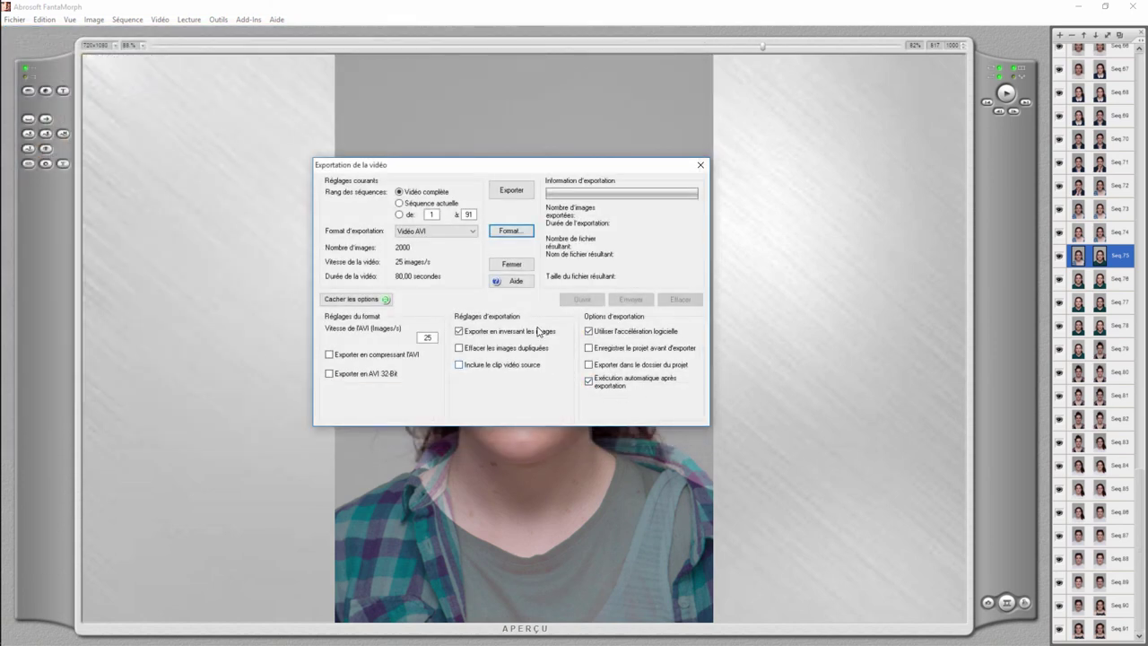
click(513, 265)
click(1107, 313)
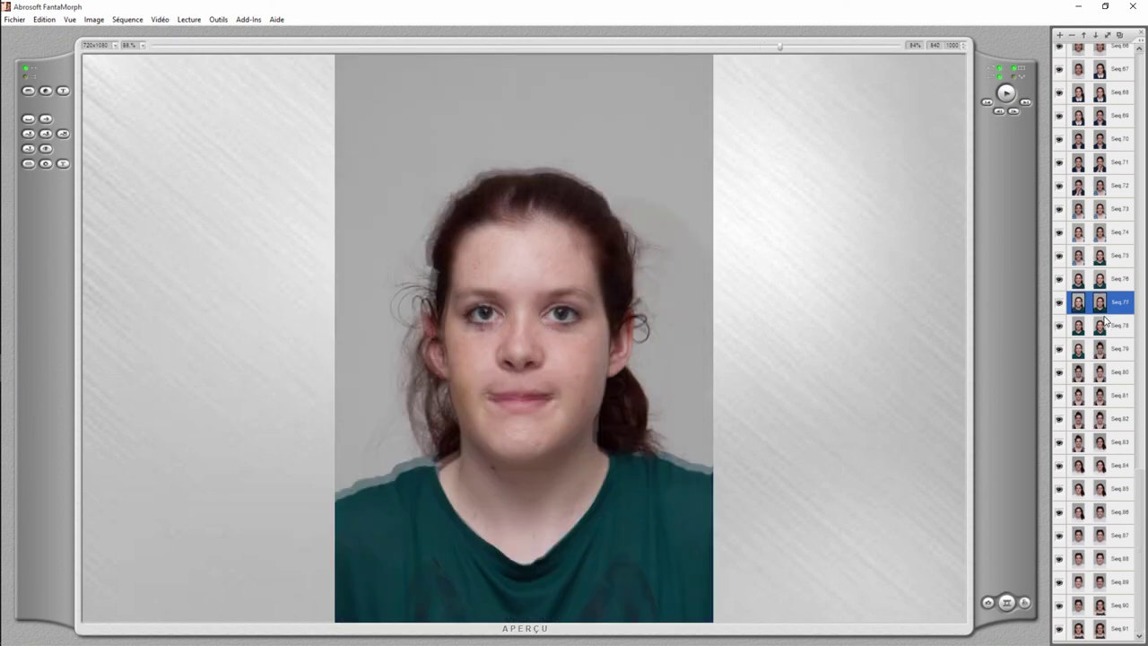
Resume preview playback through to the sequence 86 portrait, briefly browsing the Outils and Image menus
click(1008, 96)
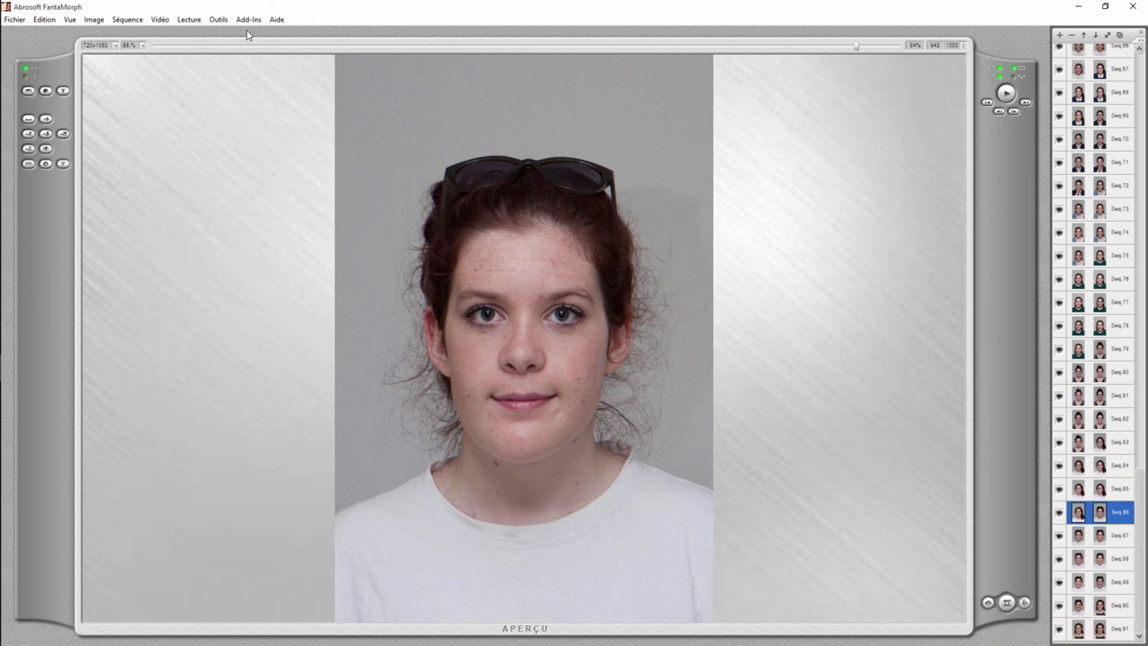
click(219, 21)
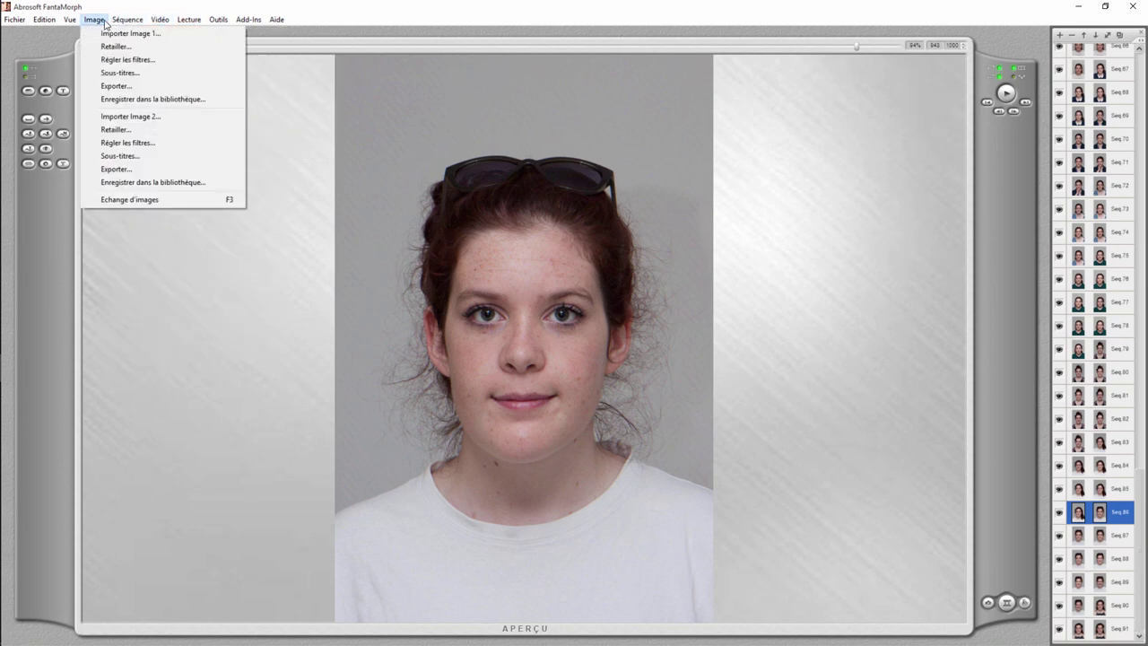
click(455, 231)
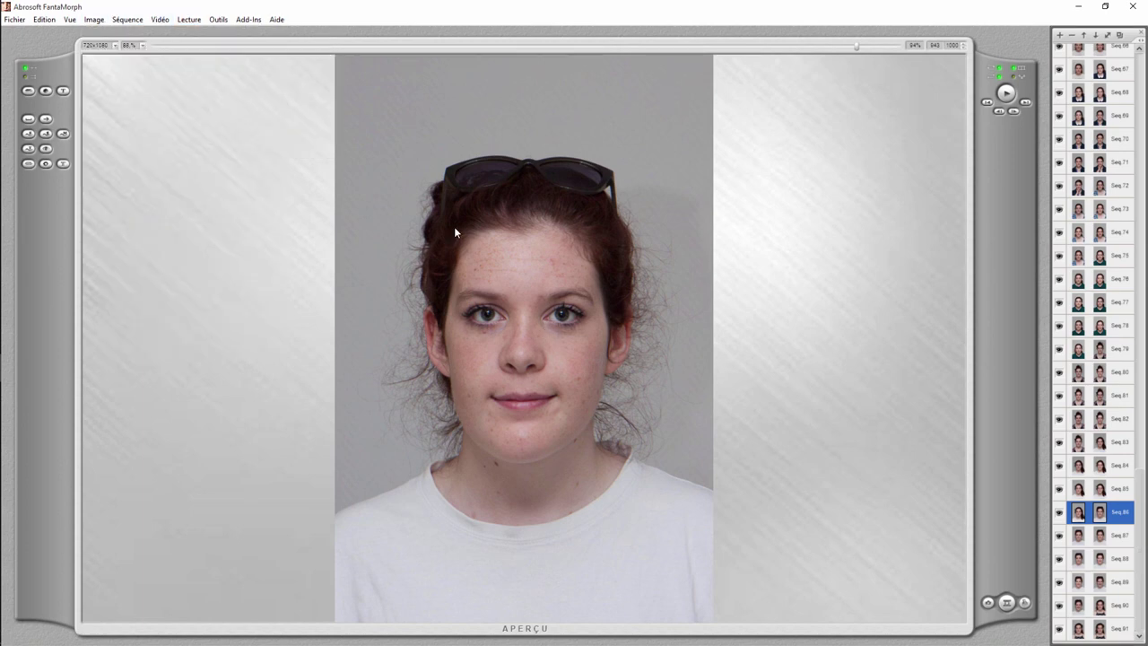